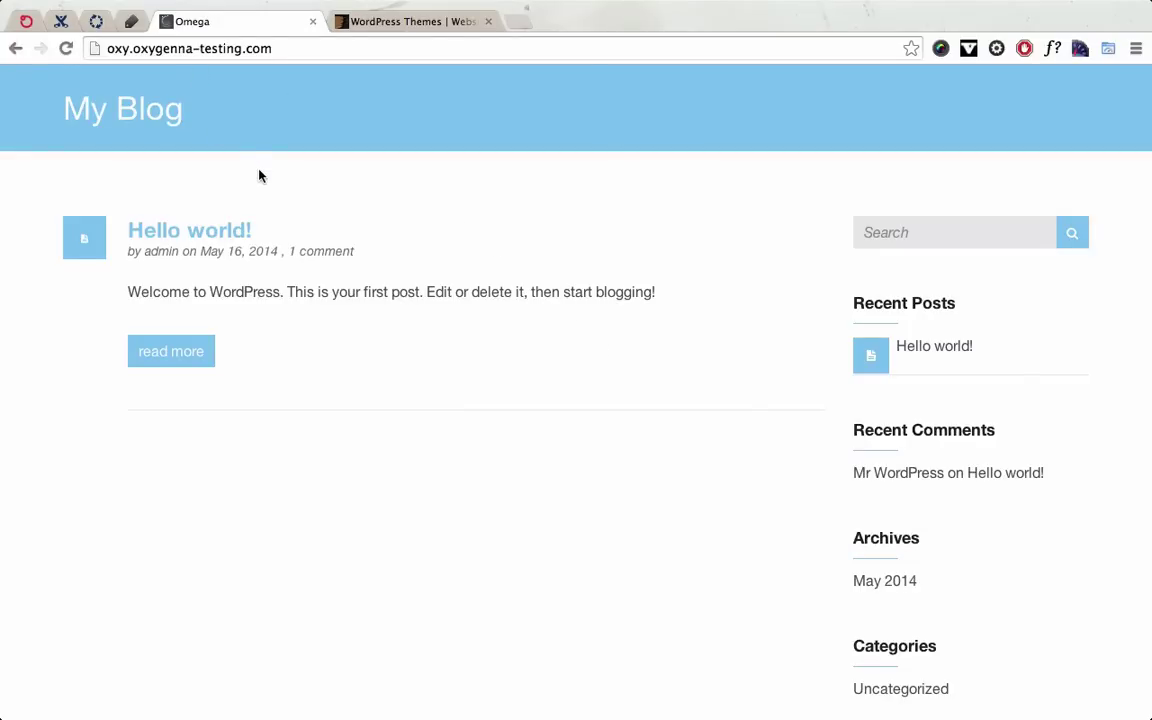
Go to the site's /wp-admin login and sign in with the admin username and password.
{"action": "left_click", "coordinate": [304, 49]}
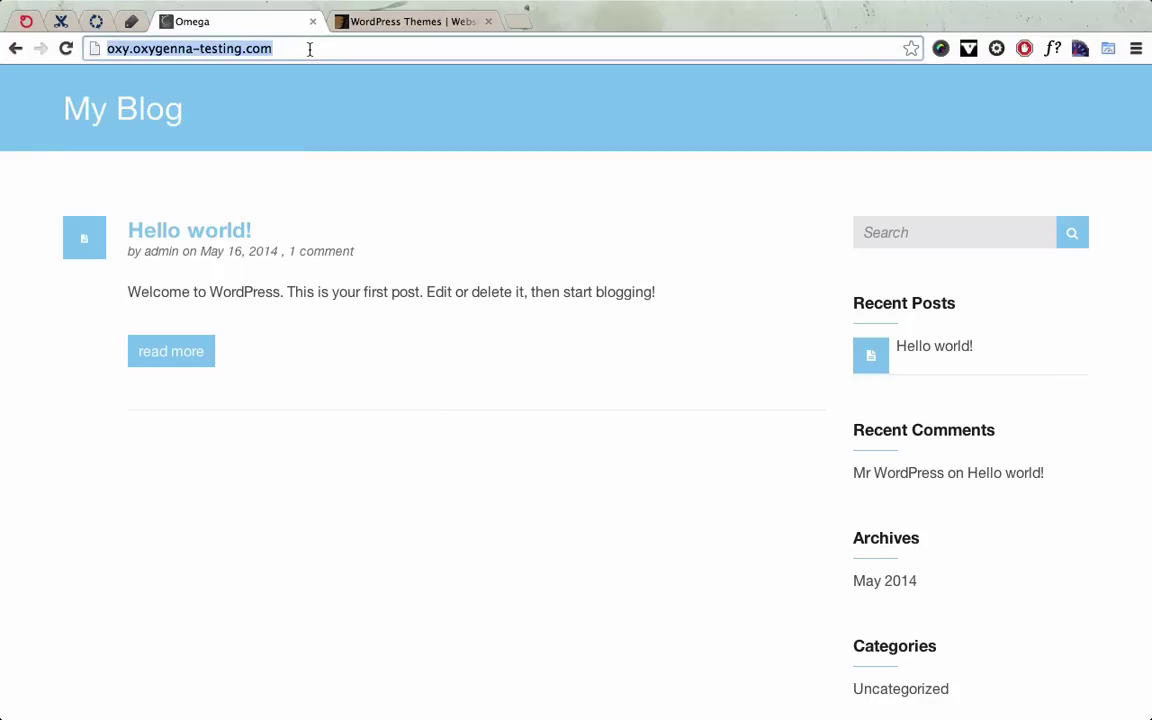
{"action": "left_click", "coordinate": [310, 49]}
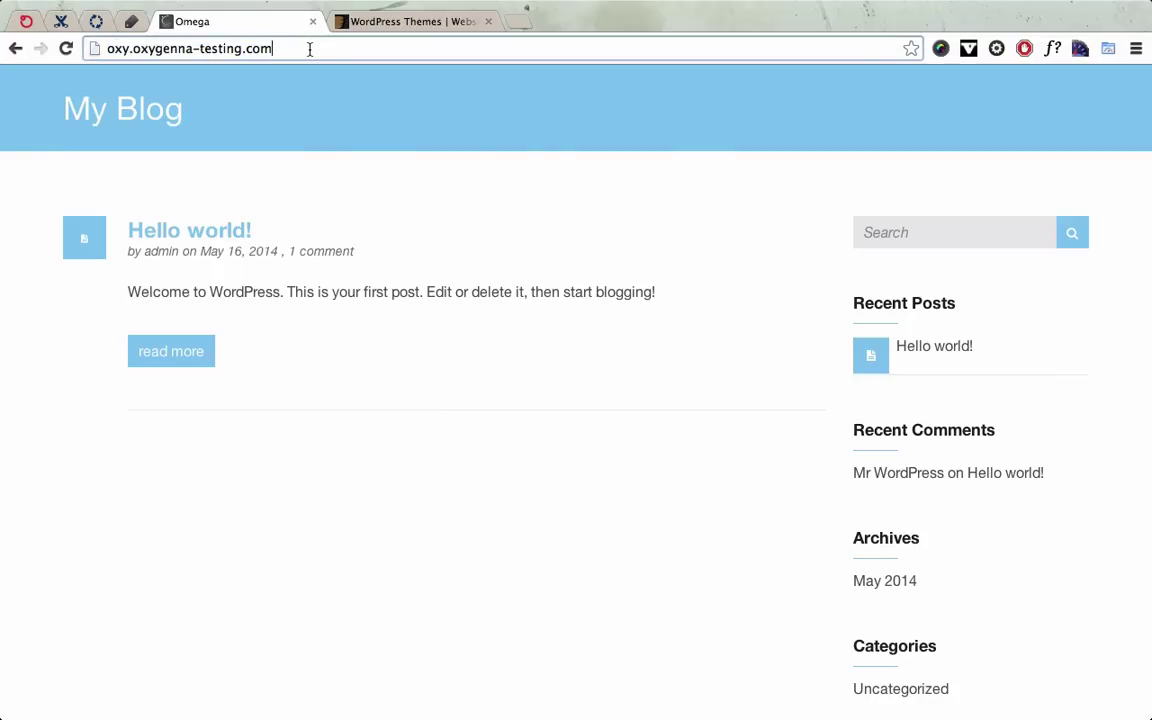
{"action": "type", "text": "/wp"}
{"action": "key", "text": "Return"}
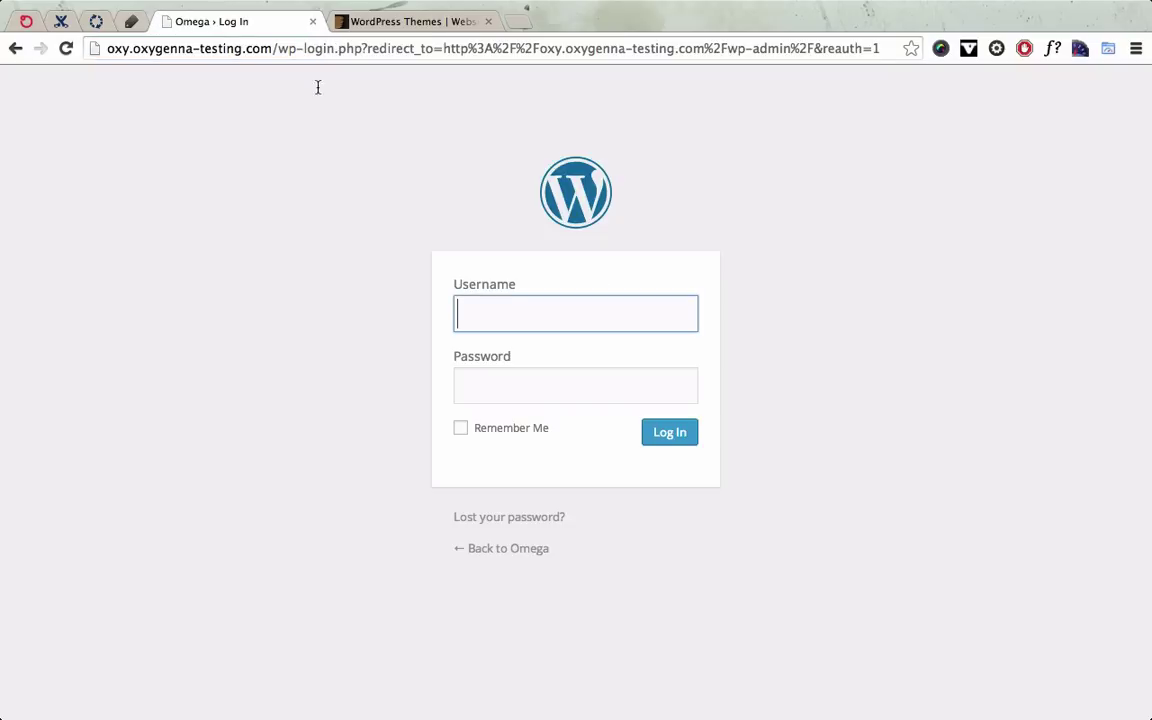
{"action": "type", "text": "a"}
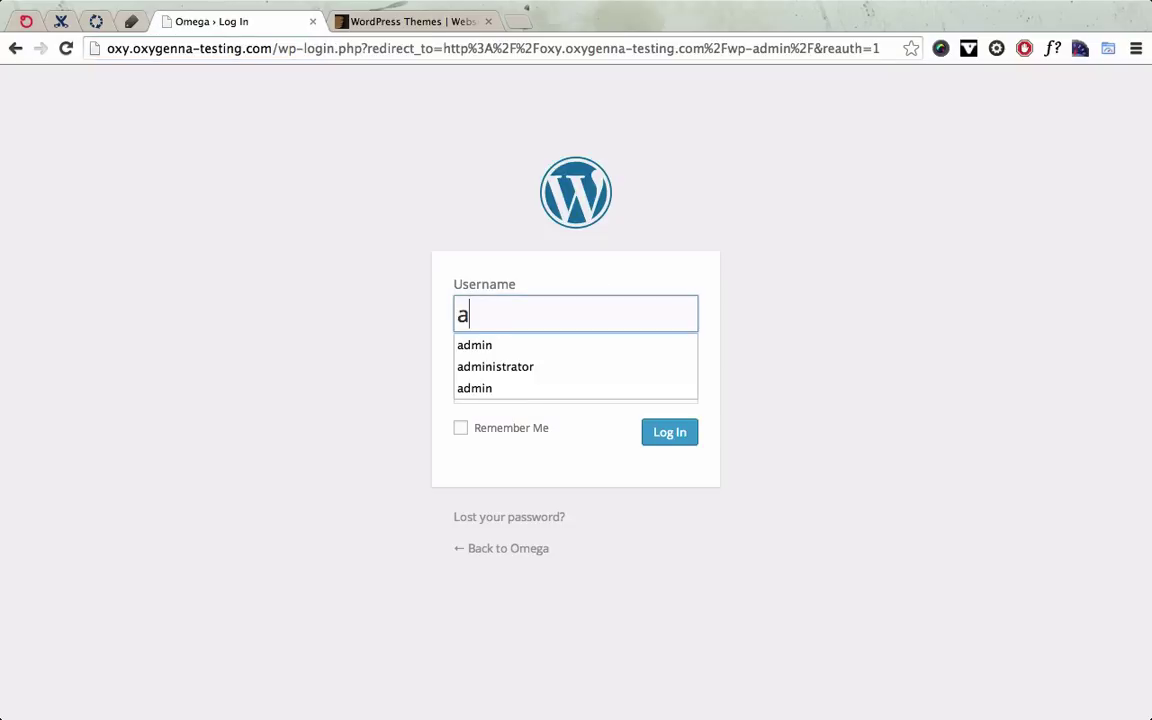
{"action": "type", "text": "dmin"}
{"action": "key", "text": "Tab"}
{"action": "type", "text": "******"}
{"action": "key", "text": "Return"}
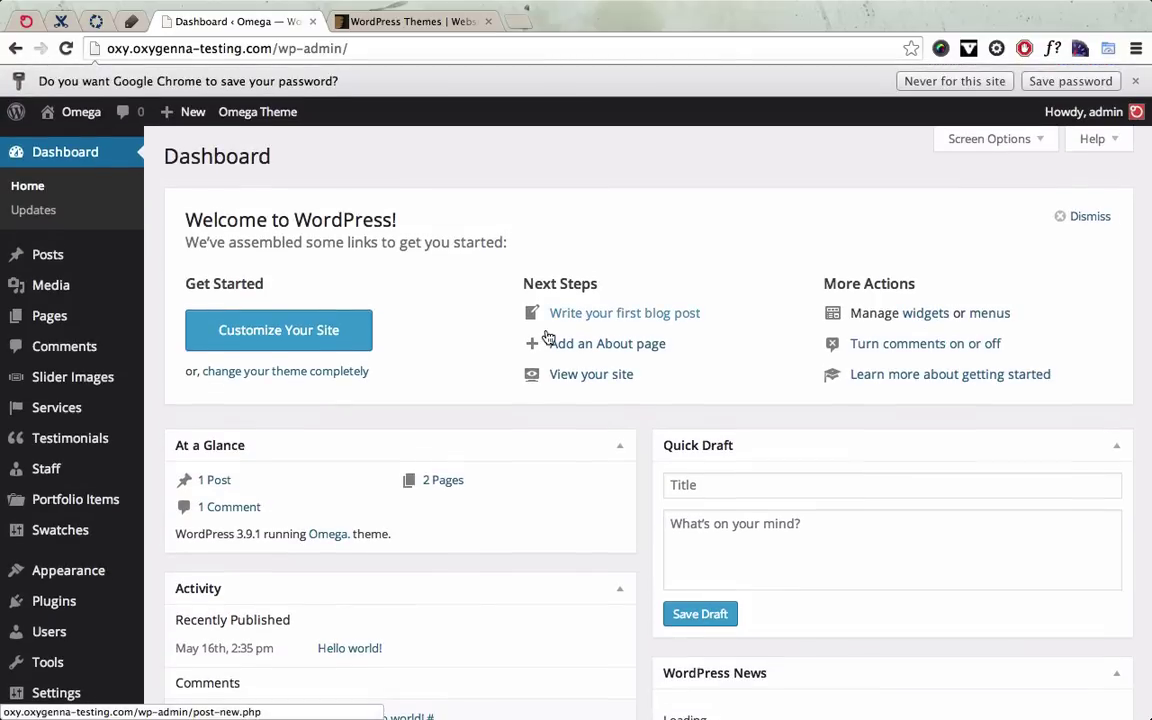
Open Appearance > Themes to see the installed themes, with Omega active.
{"action": "scroll", "coordinate": [548, 337], "scroll_direction": "down", "scroll_amount": 1}
{"action": "scroll", "coordinate": [546, 334], "scroll_direction": "down", "scroll_amount": 2}
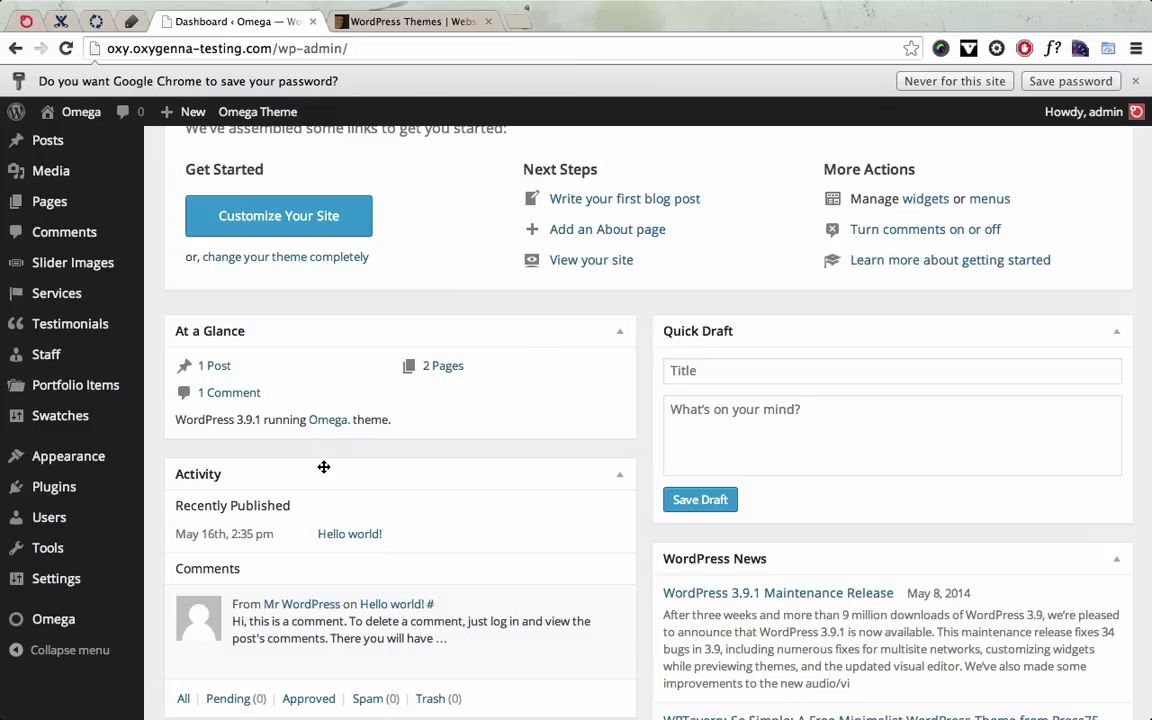
{"action": "mouse_move", "coordinate": [100, 461]}
{"action": "left_click", "coordinate": [180, 458]}
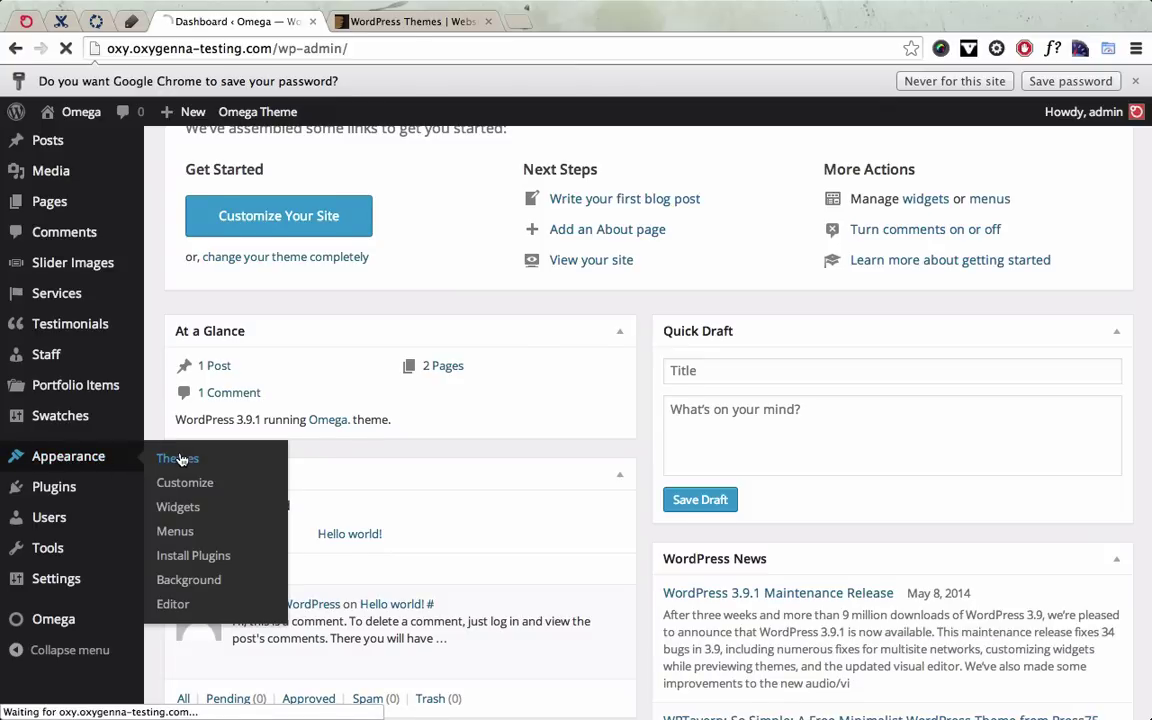
{"action": "mouse_move", "coordinate": [311, 314]}
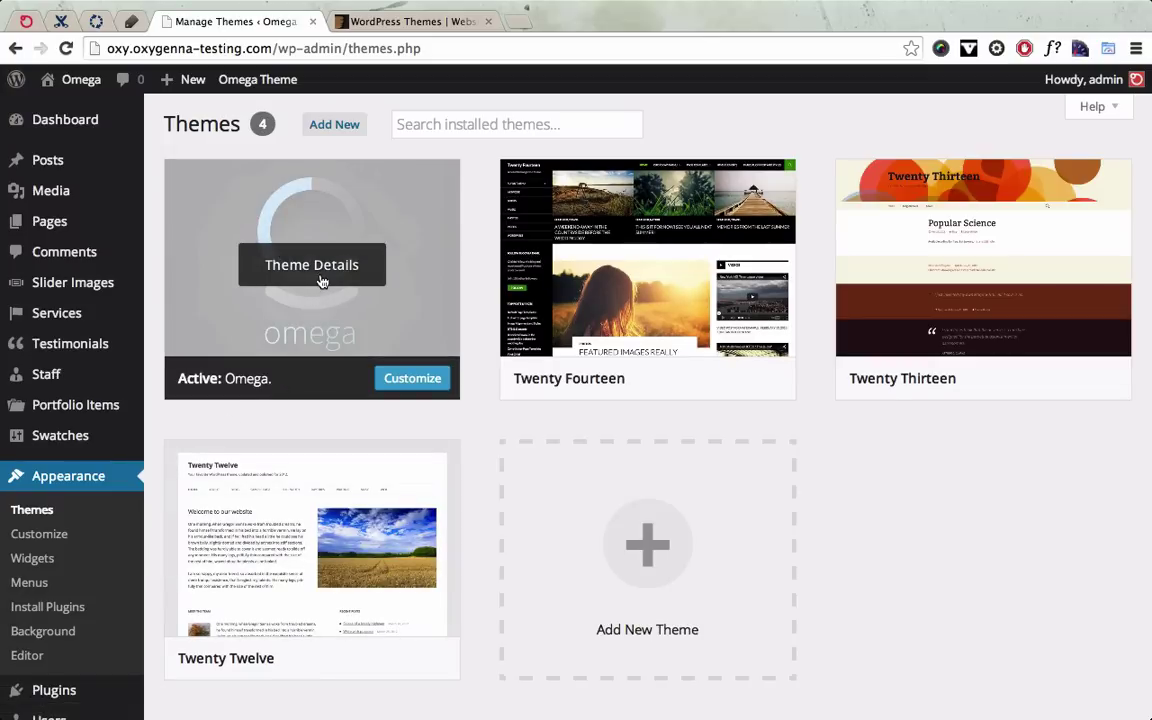
View the active Omega theme's details, then close them and scroll down the Themes page.
{"action": "left_click", "coordinate": [322, 282]}
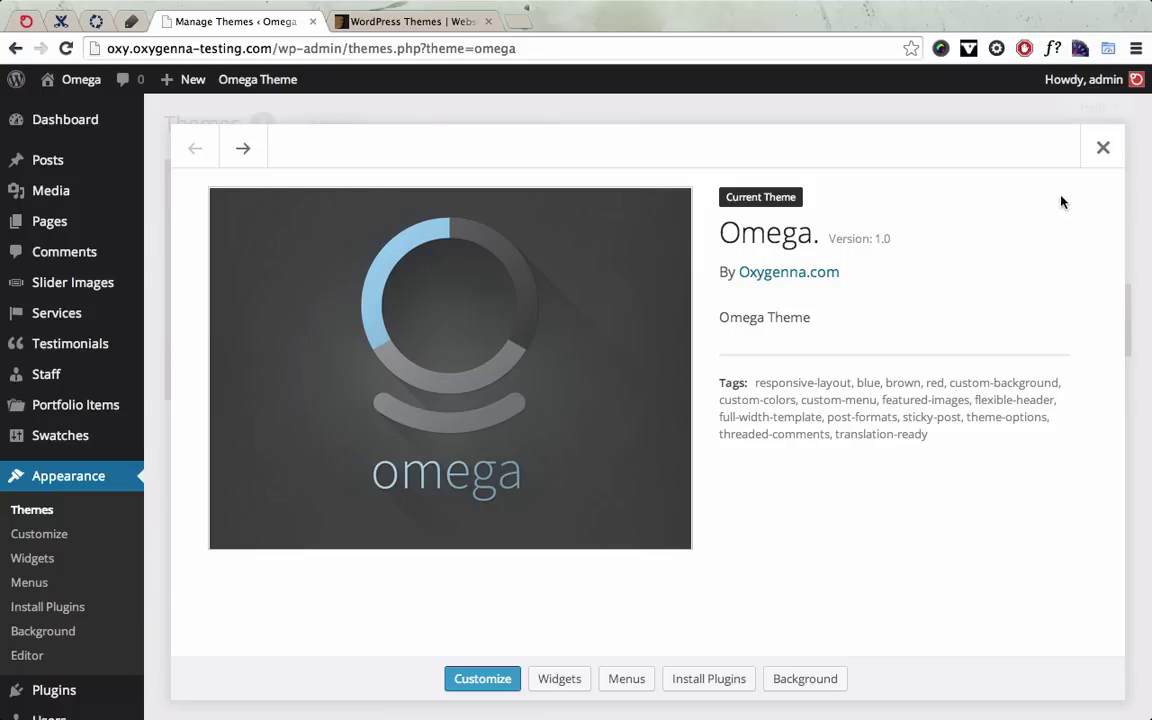
{"action": "left_click", "coordinate": [1100, 149]}
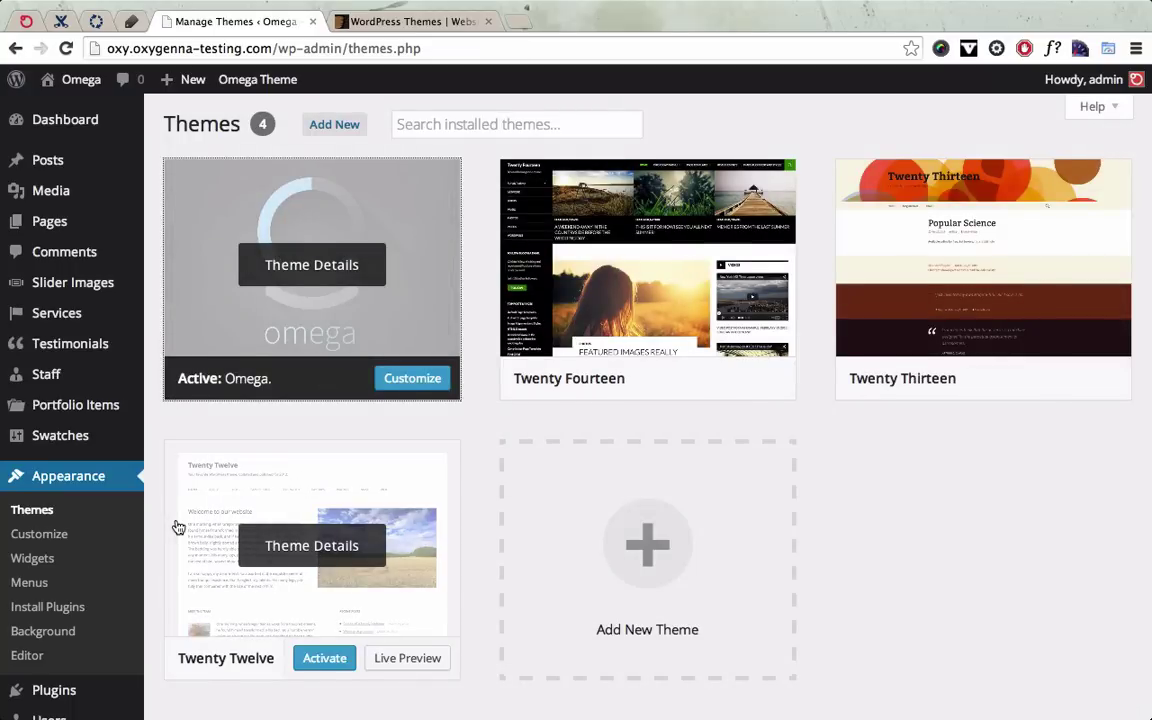
{"action": "scroll", "coordinate": [140, 495], "scroll_direction": "down", "scroll_amount": 1}
{"action": "scroll", "coordinate": [95, 443], "scroll_direction": "down", "scroll_amount": 2}
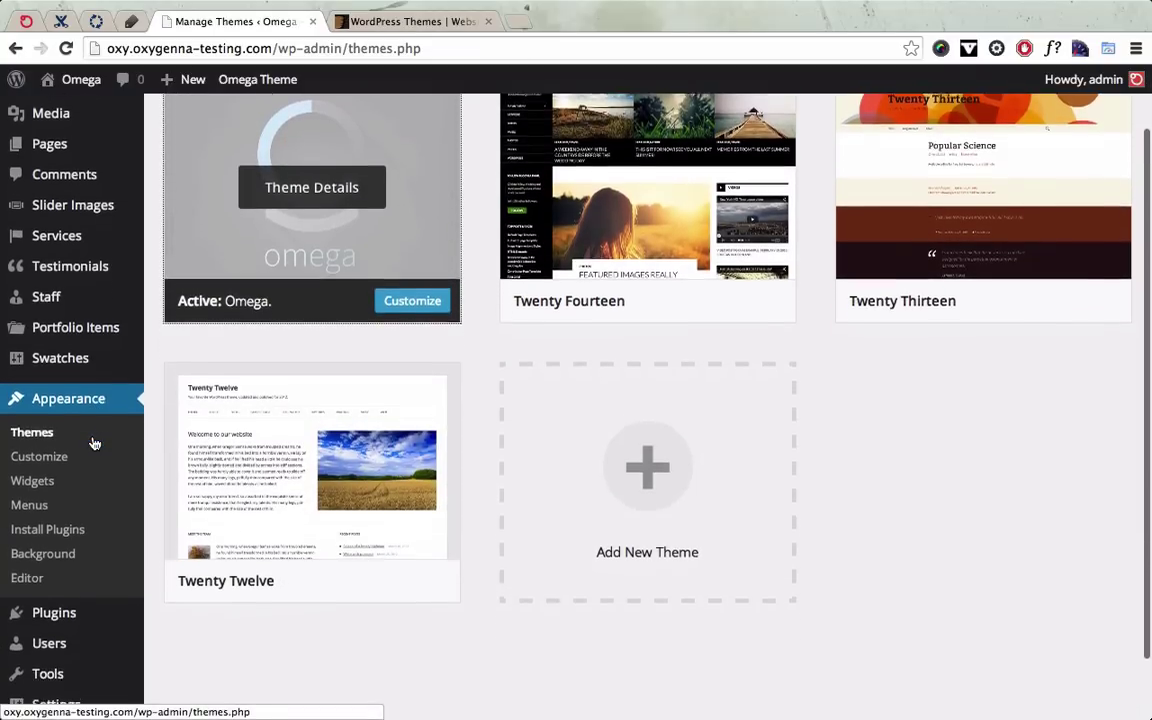
Install Envato Wordpress Toolkit from Install Required Plugins and return to the plugins list.
{"action": "left_click", "coordinate": [70, 518]}
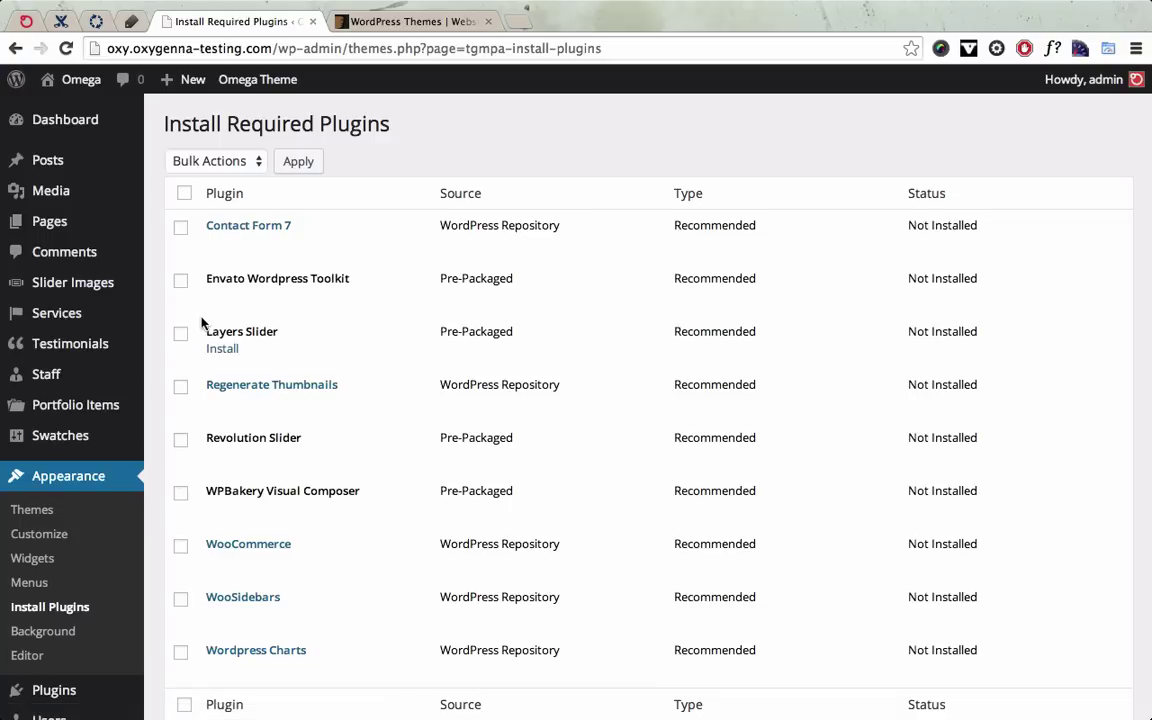
{"action": "left_click_drag", "start_coordinate": [206, 280], "coordinate": [356, 280]}
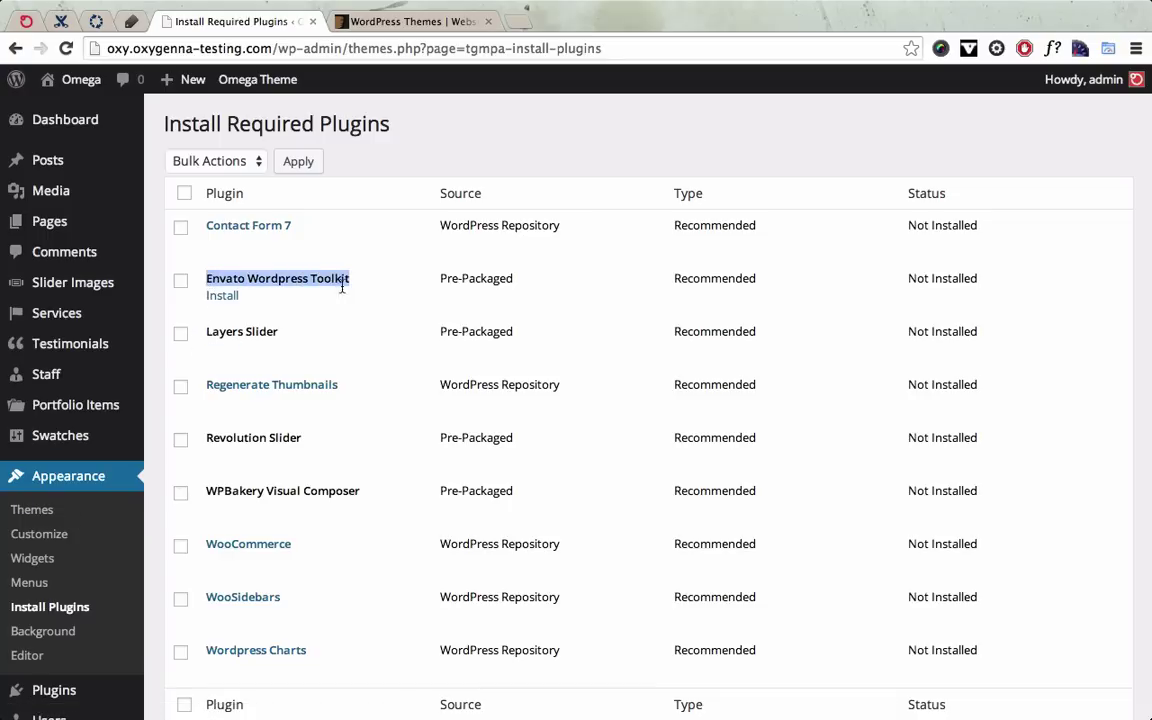
{"action": "left_click", "coordinate": [182, 282]}
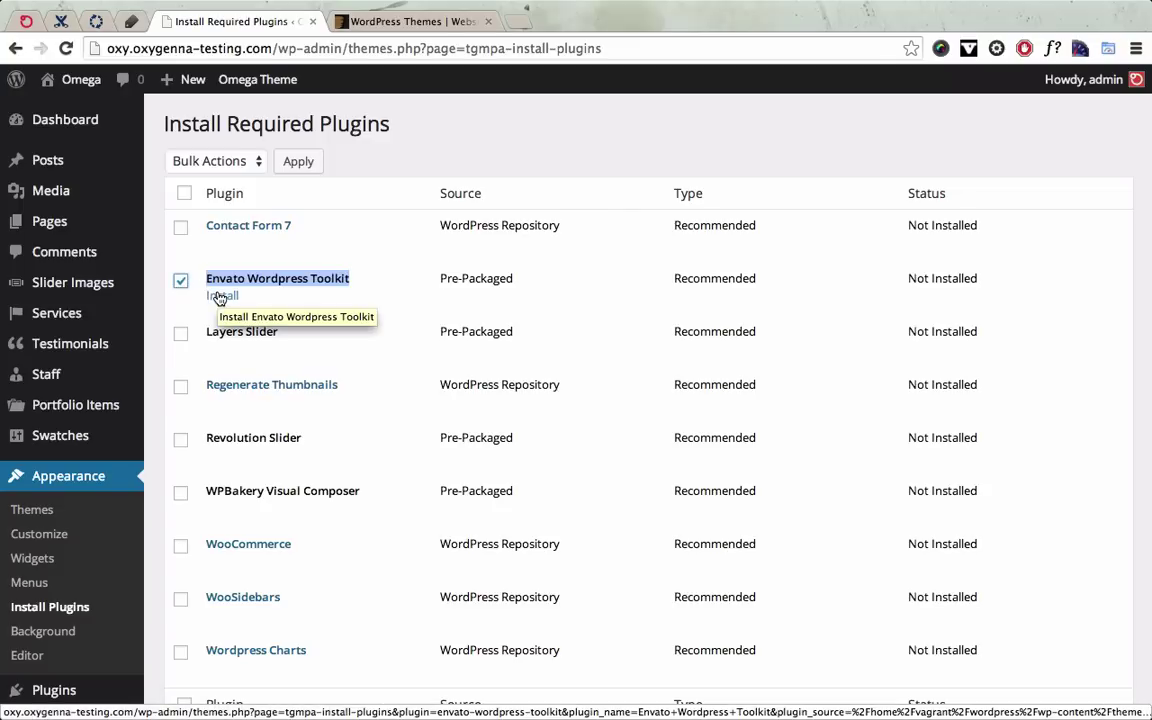
{"action": "left_click", "coordinate": [220, 297]}
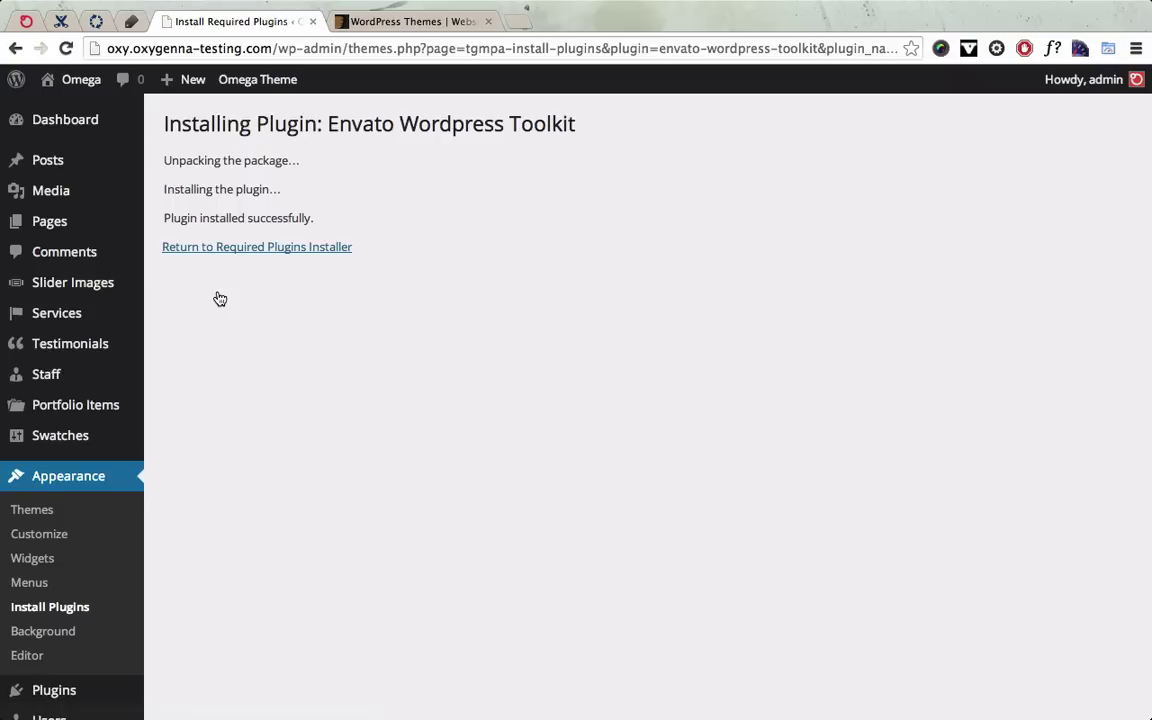
{"action": "left_click", "coordinate": [237, 256]}
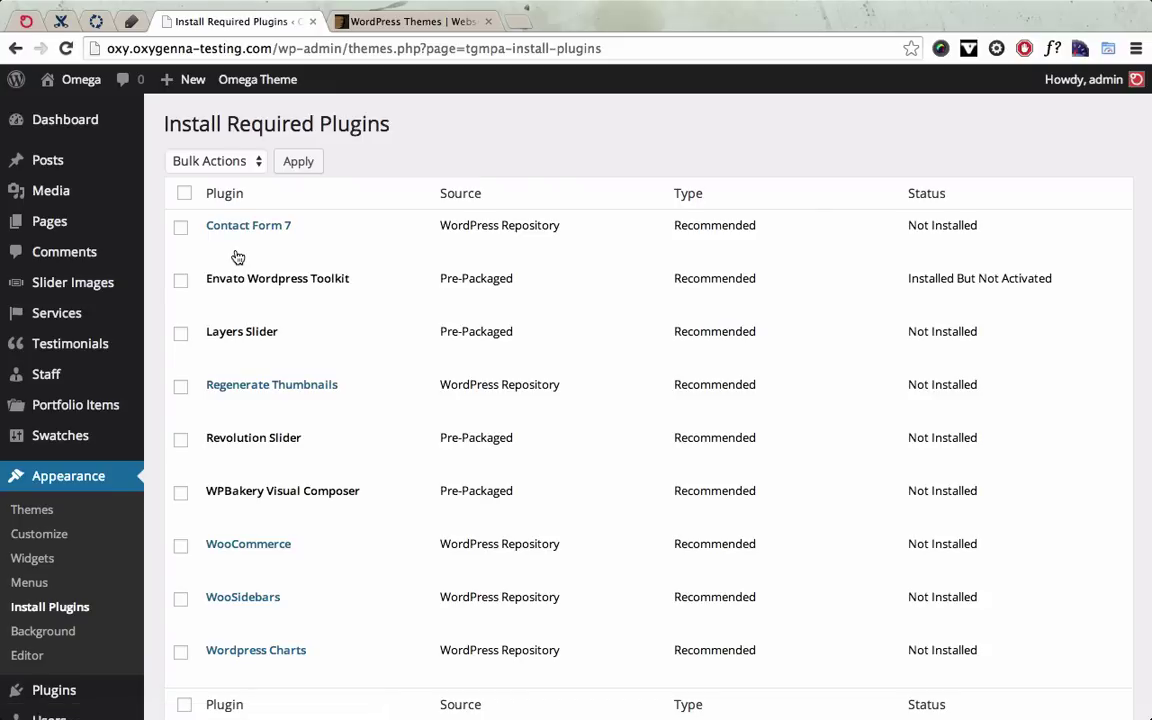
Activate the Envato Wordpress Toolkit plugin from the required plugins list.
{"action": "left_click", "coordinate": [227, 297]}
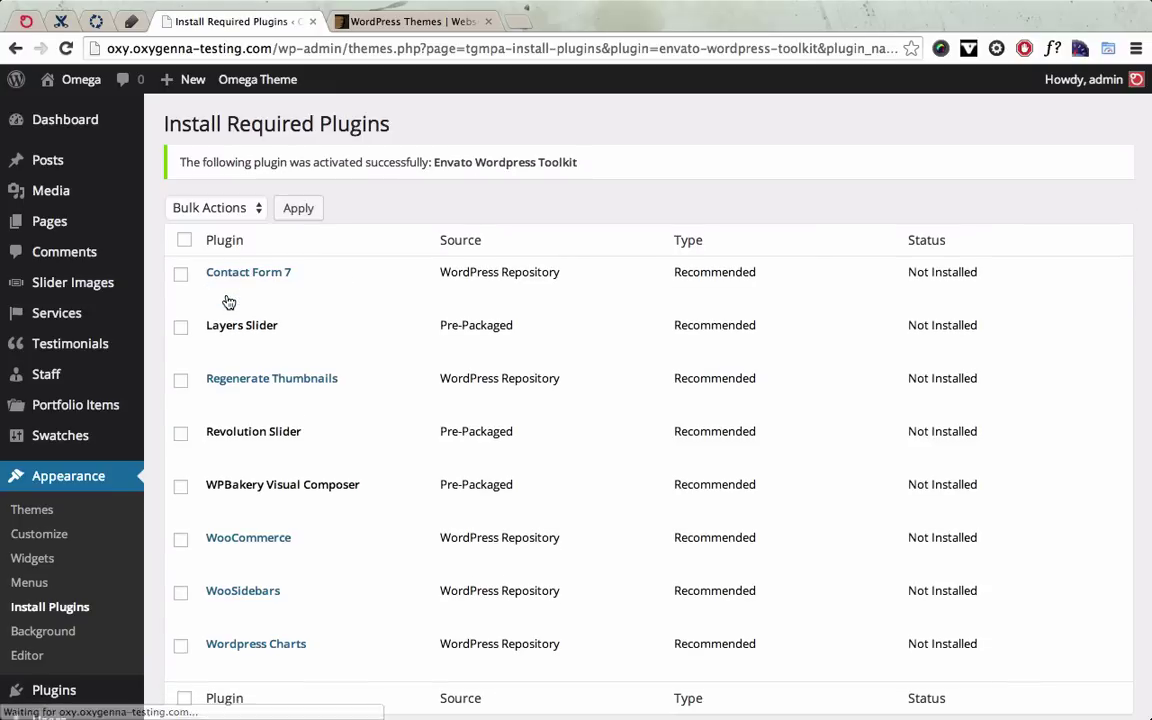
{"action": "scroll", "coordinate": [228, 302], "scroll_direction": "down", "scroll_amount": 1}
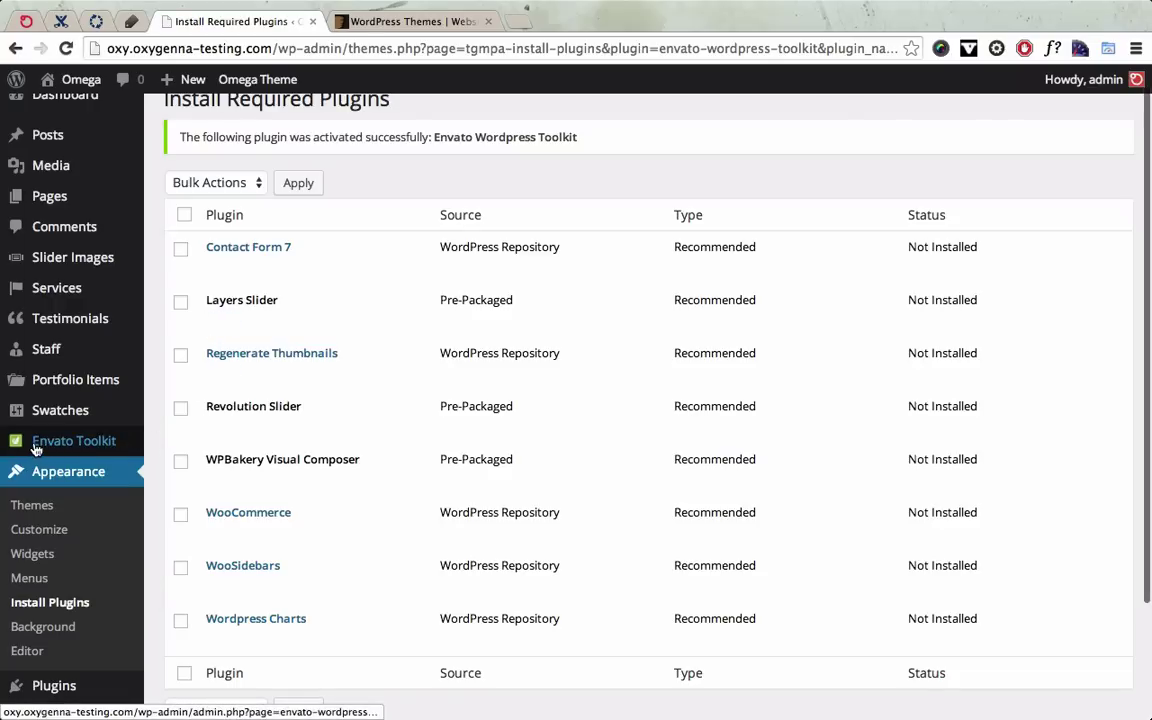
Open Envato Toolkit and point out its empty Marketplace Username and Secret API Key fields.
{"action": "left_click", "coordinate": [102, 452]}
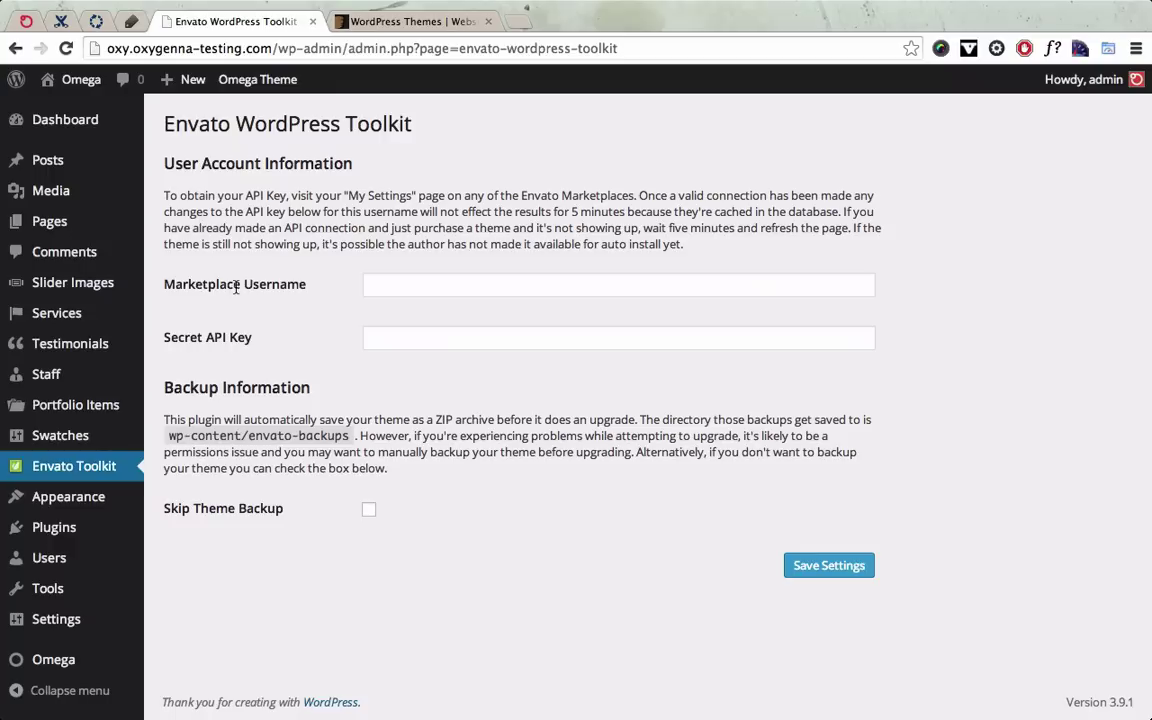
{"action": "left_click_drag", "start_coordinate": [163, 284], "coordinate": [306, 284]}
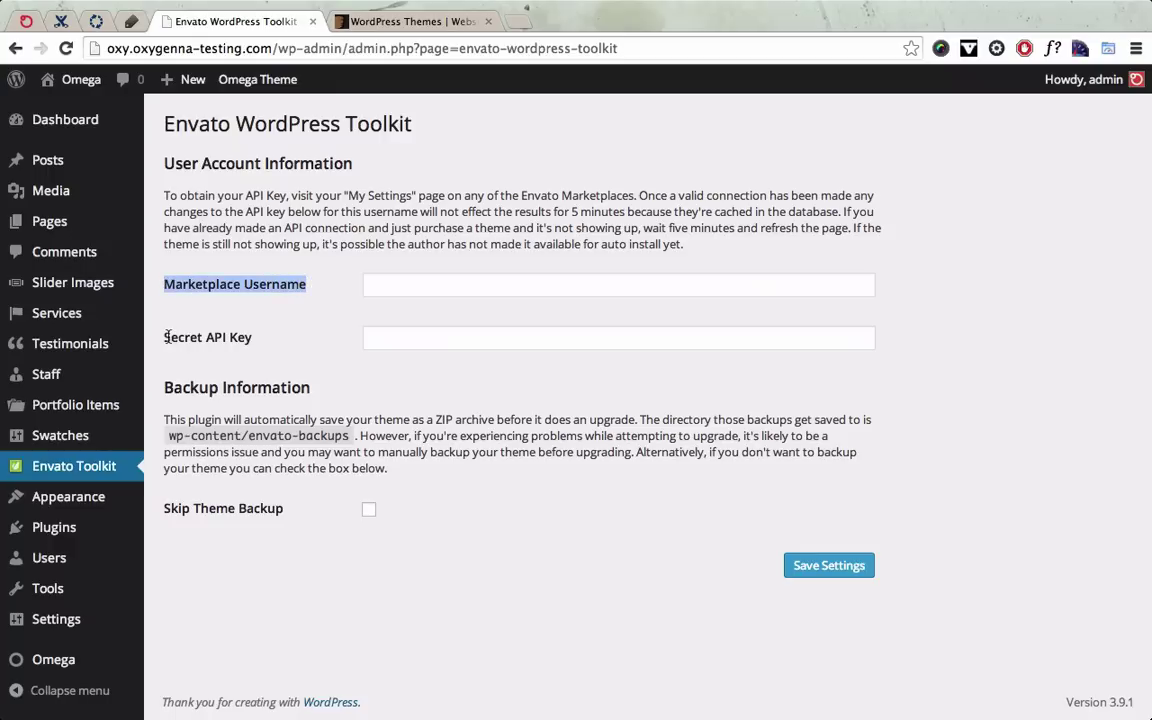
{"action": "left_click_drag", "start_coordinate": [165, 337], "coordinate": [266, 338]}
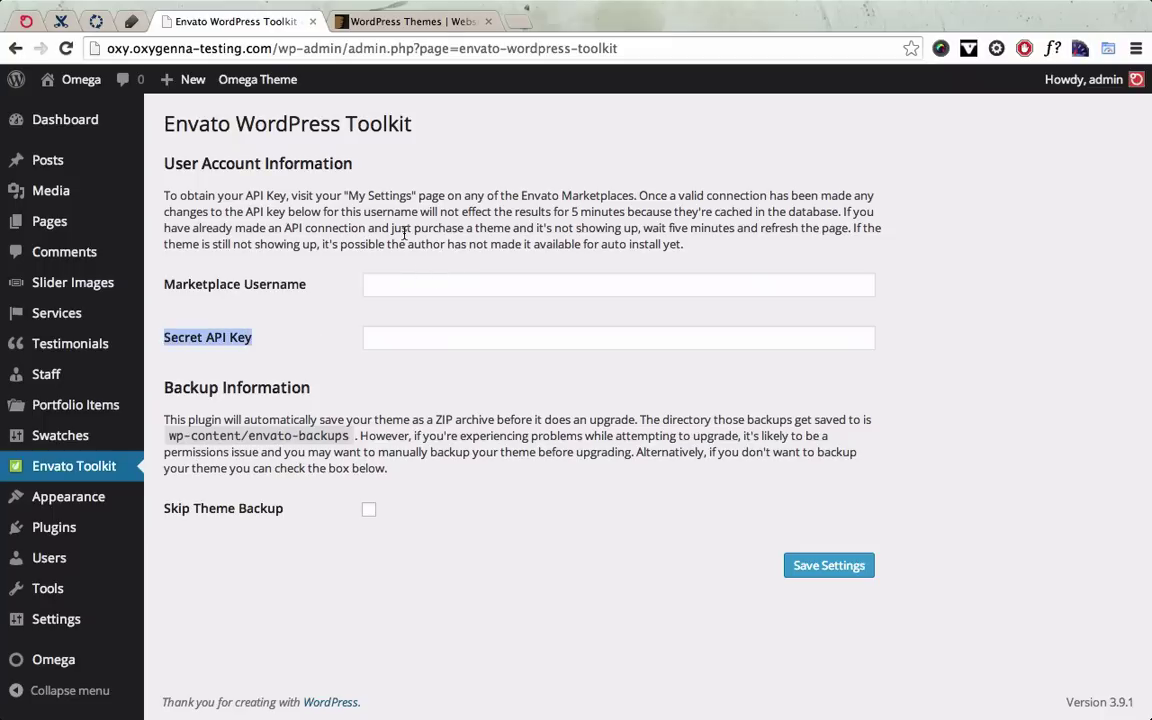
{"action": "left_click", "coordinate": [404, 233]}
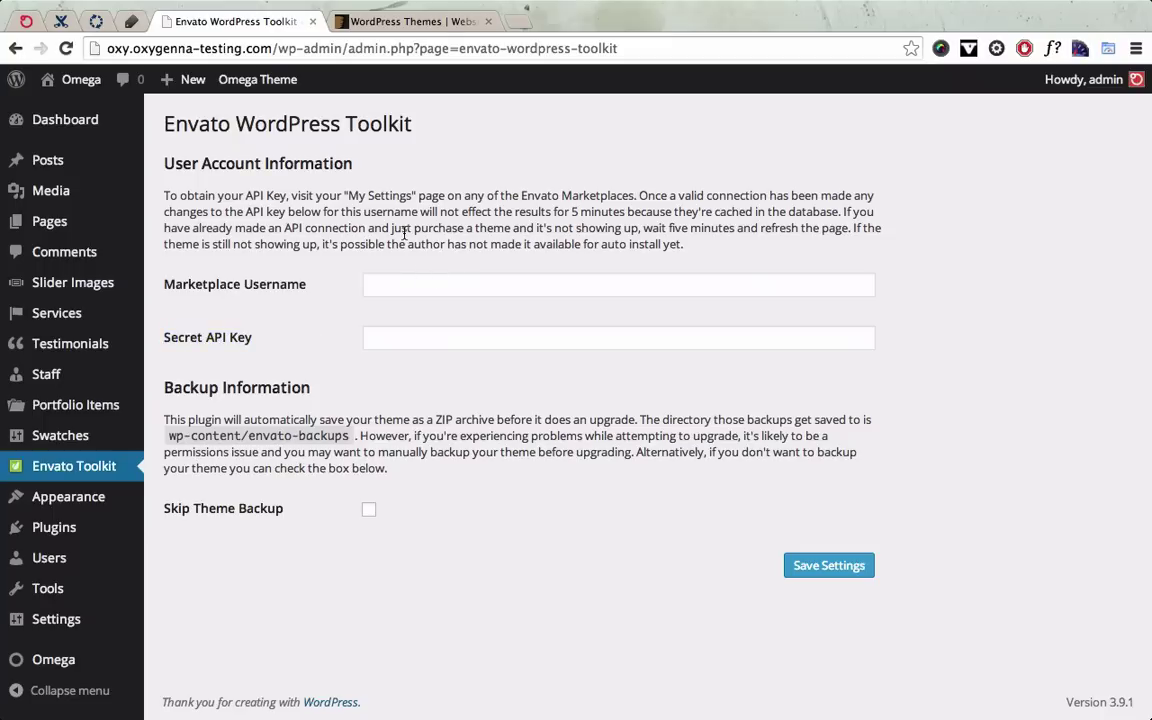
On ThemeForest, go to the account settings' API Keys page.
{"action": "left_click", "coordinate": [399, 30]}
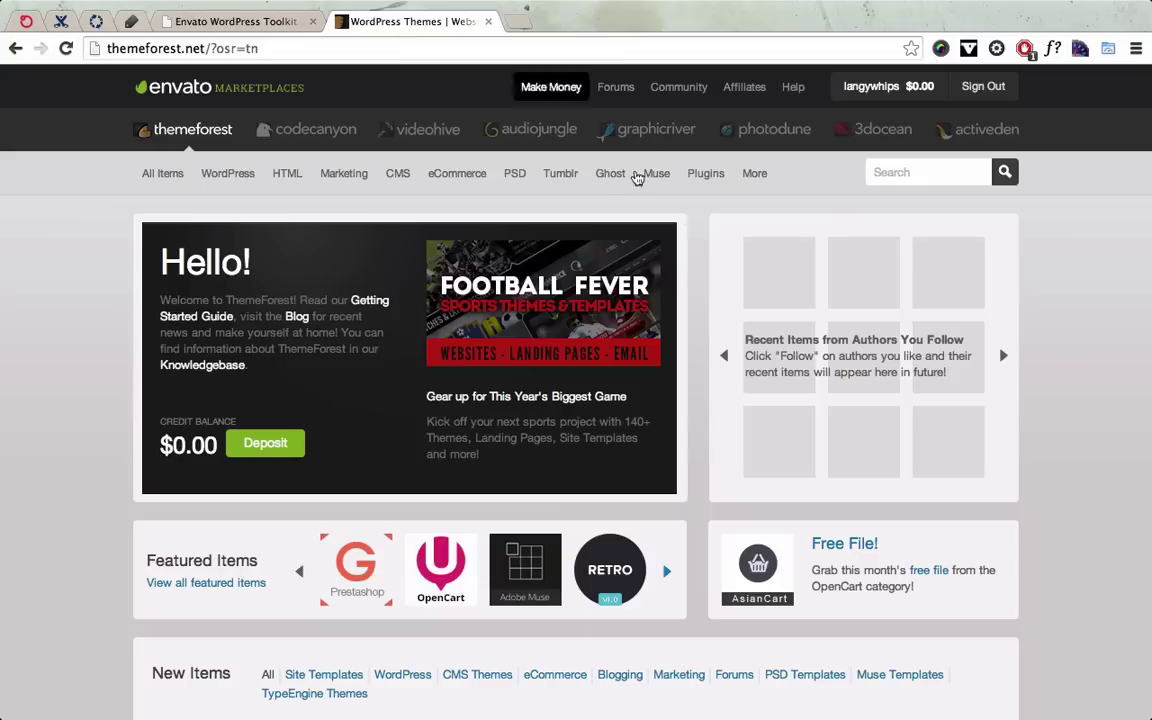
{"action": "mouse_move", "coordinate": [852, 100]}
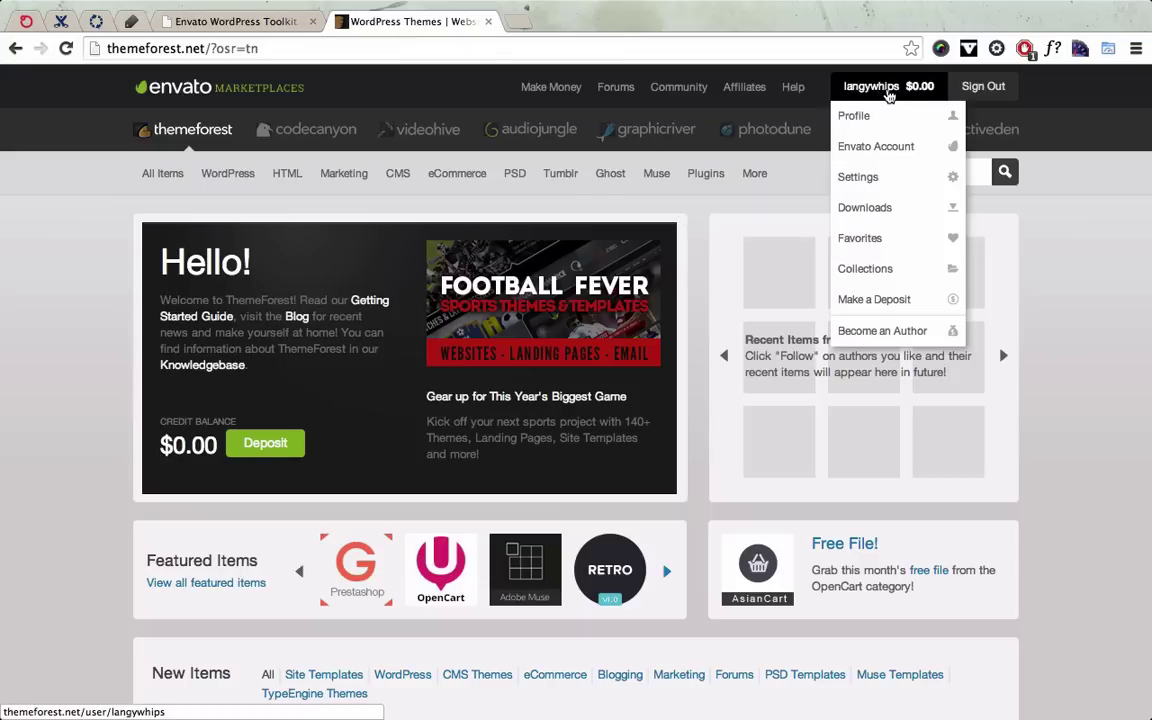
{"action": "left_click", "coordinate": [884, 192]}
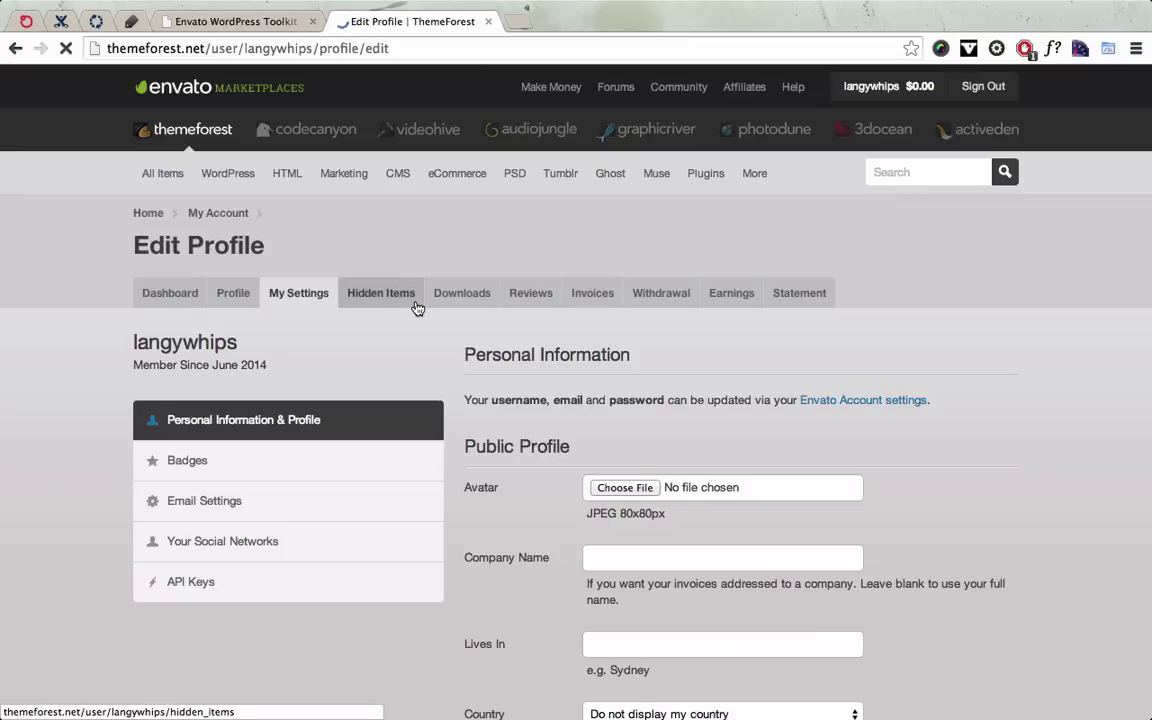
{"action": "scroll", "coordinate": [417, 308], "scroll_direction": "down", "scroll_amount": 1}
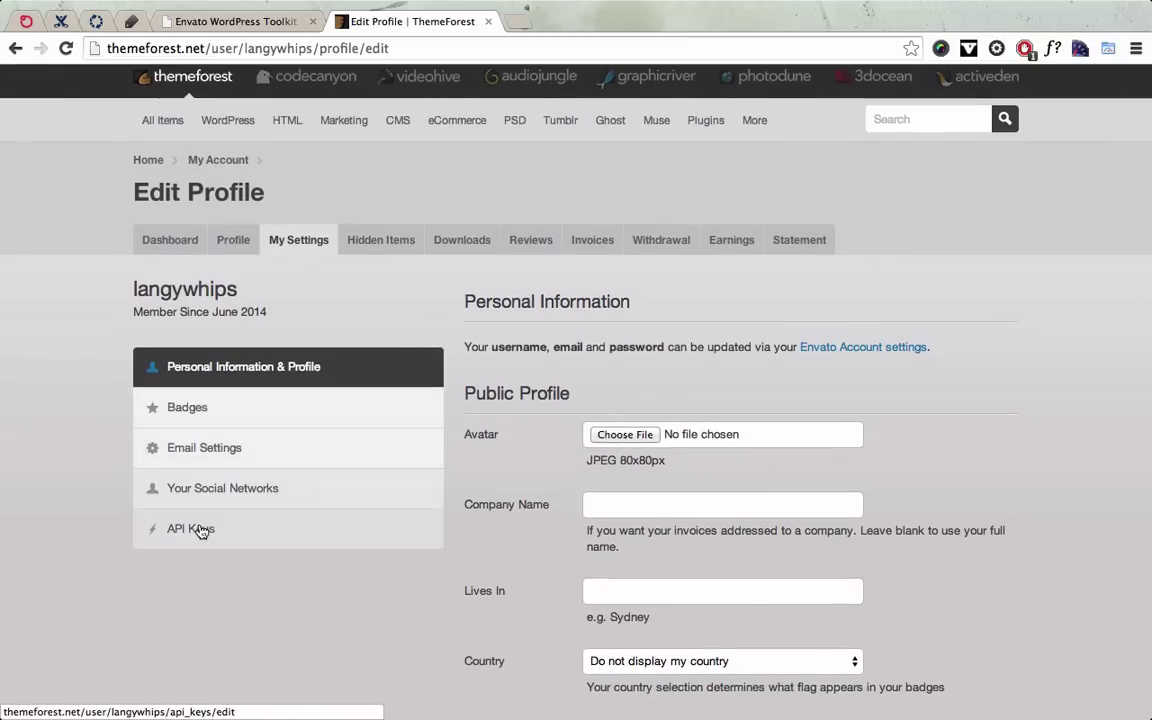
{"action": "left_click", "coordinate": [184, 544]}
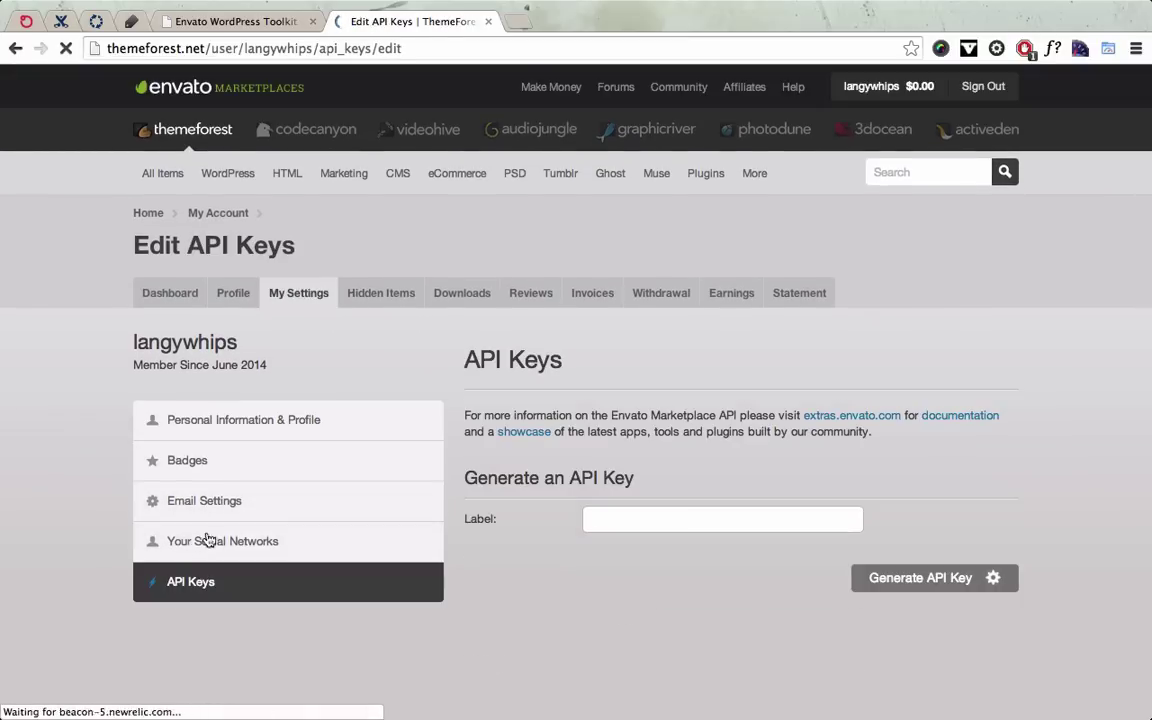
Enter 'envato toolkit' as the label for a new API key.
{"action": "scroll", "coordinate": [477, 502], "scroll_direction": "down", "scroll_amount": 1}
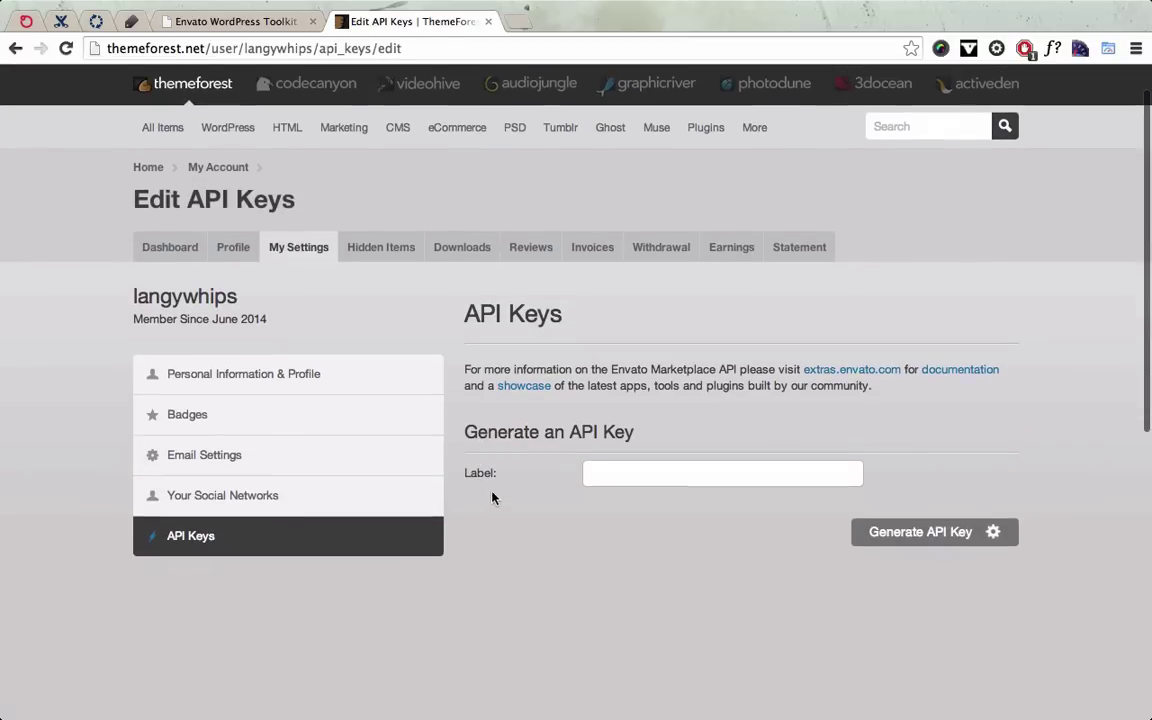
{"action": "left_click", "coordinate": [607, 470]}
{"action": "type", "text": "e"}
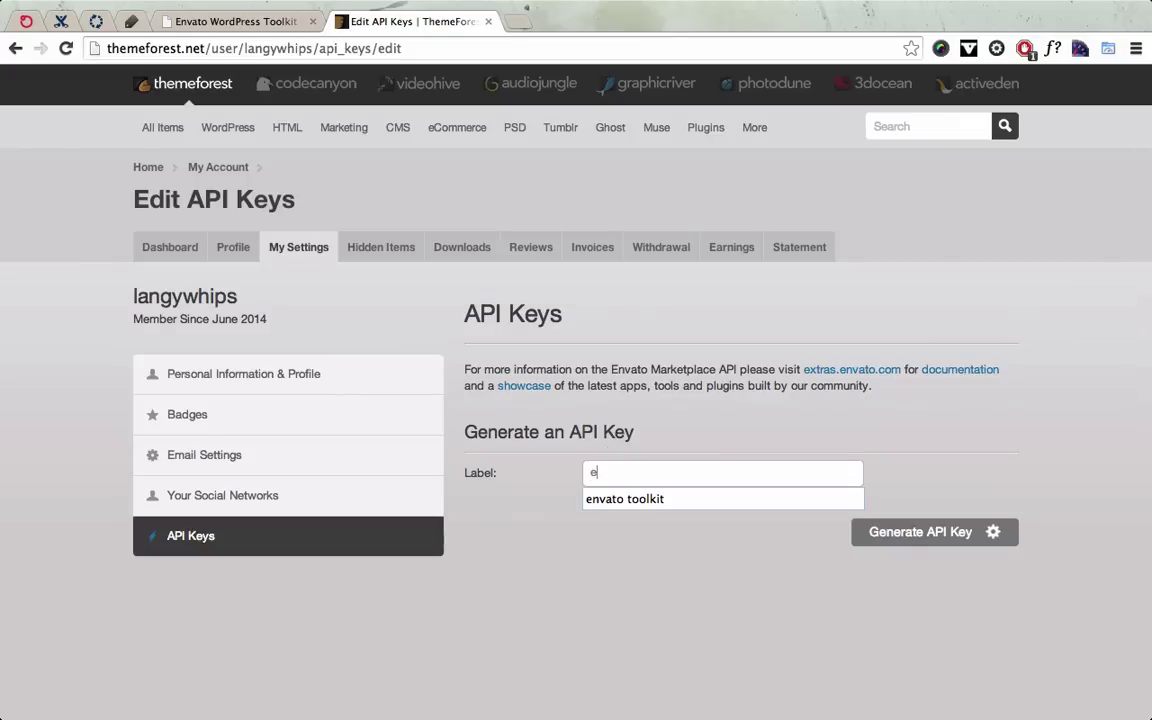
{"action": "type", "text": "nva"}
{"action": "key", "text": "Down"}
{"action": "key", "text": "Return"}
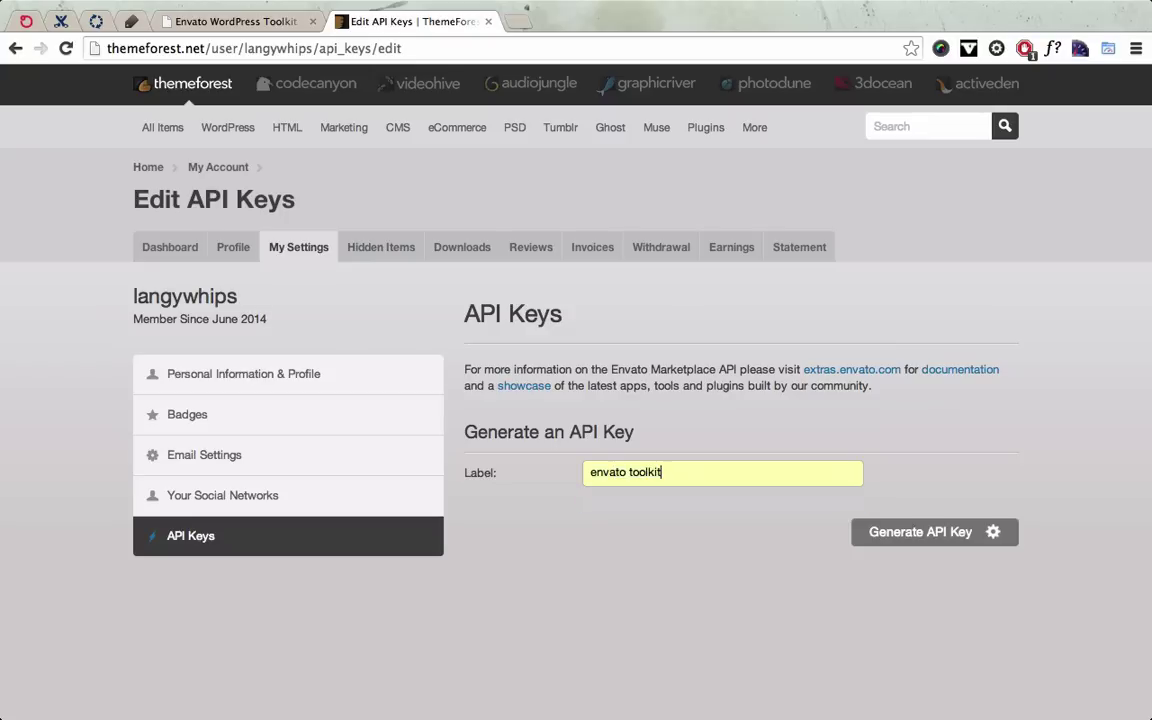
Generate the 'envato toolkit' API key and copy the new key to the clipboard.
{"action": "left_click", "coordinate": [902, 545]}
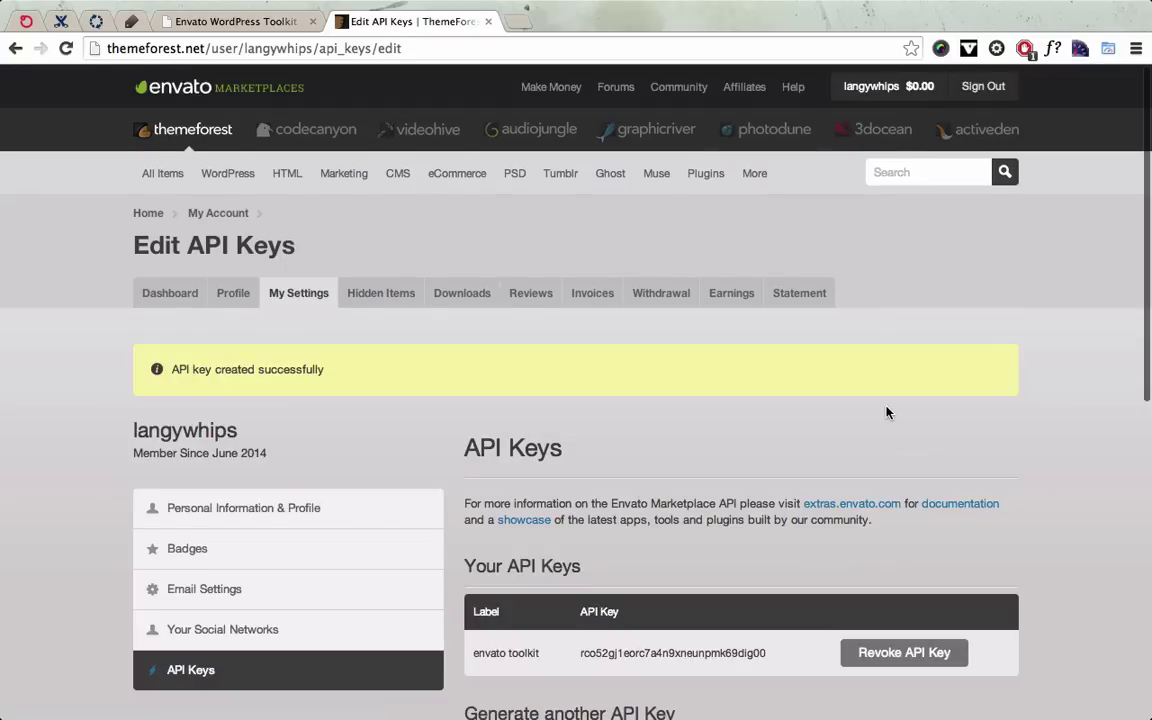
{"action": "scroll", "coordinate": [887, 411], "scroll_direction": "down", "scroll_amount": 3}
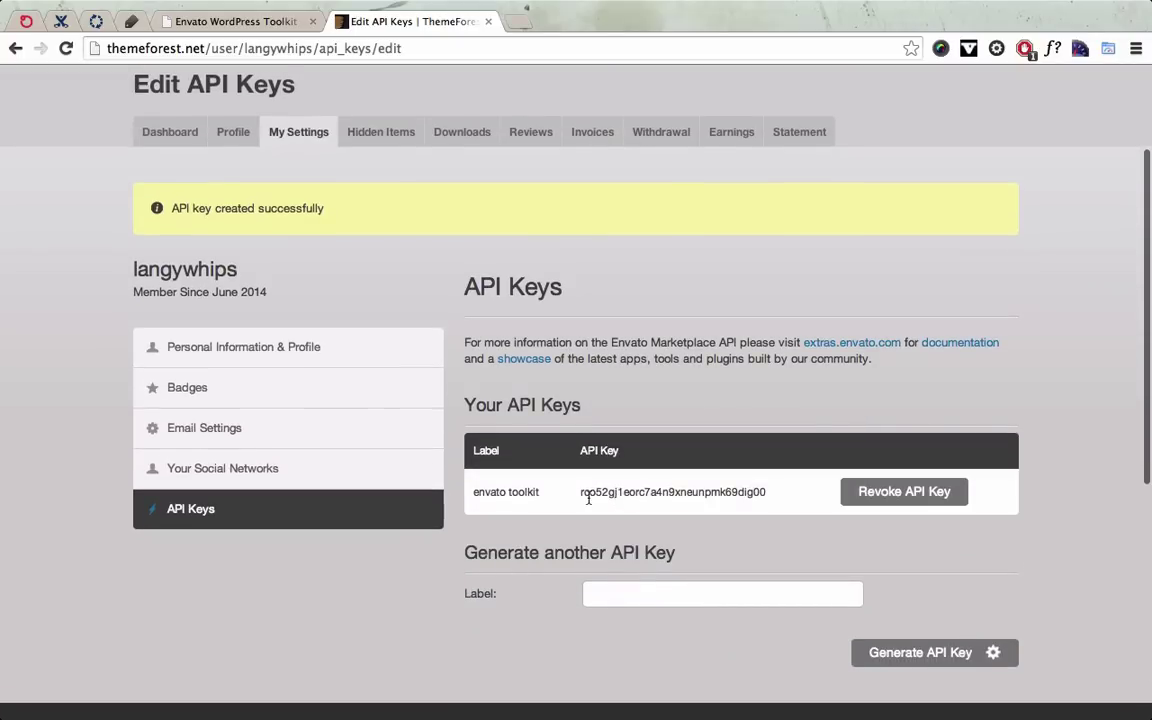
{"action": "left_click_drag", "start_coordinate": [579, 496], "coordinate": [768, 495]}
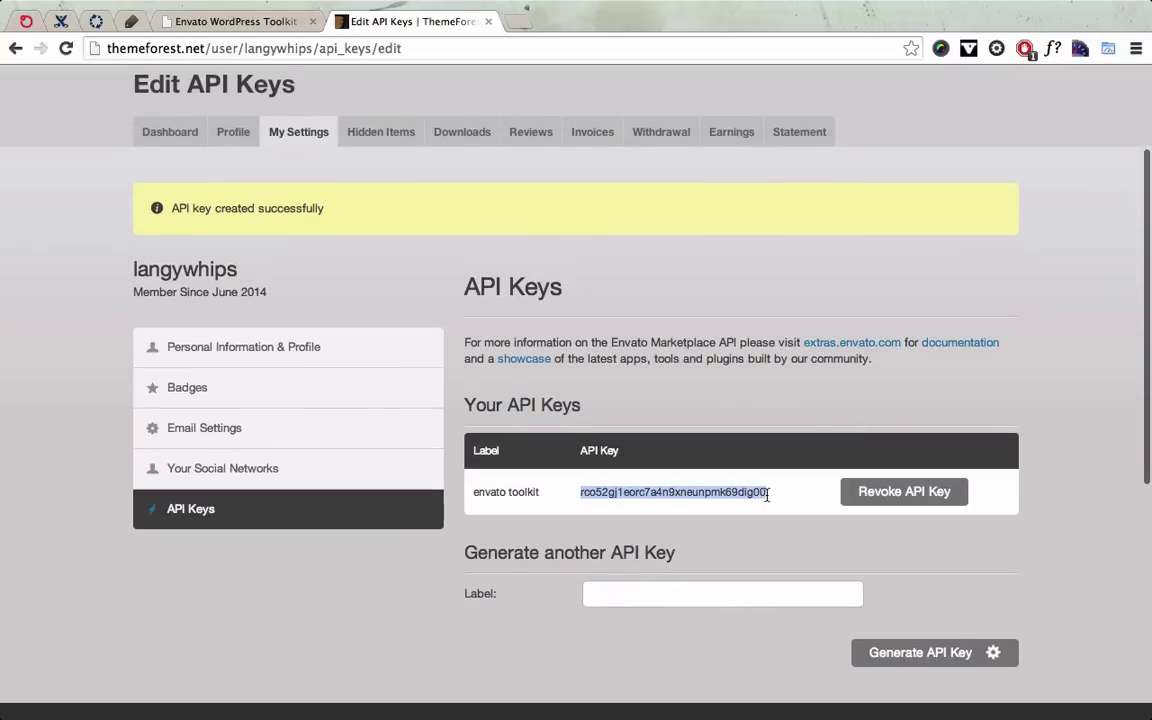
{"action": "right_click", "coordinate": [740, 496]}
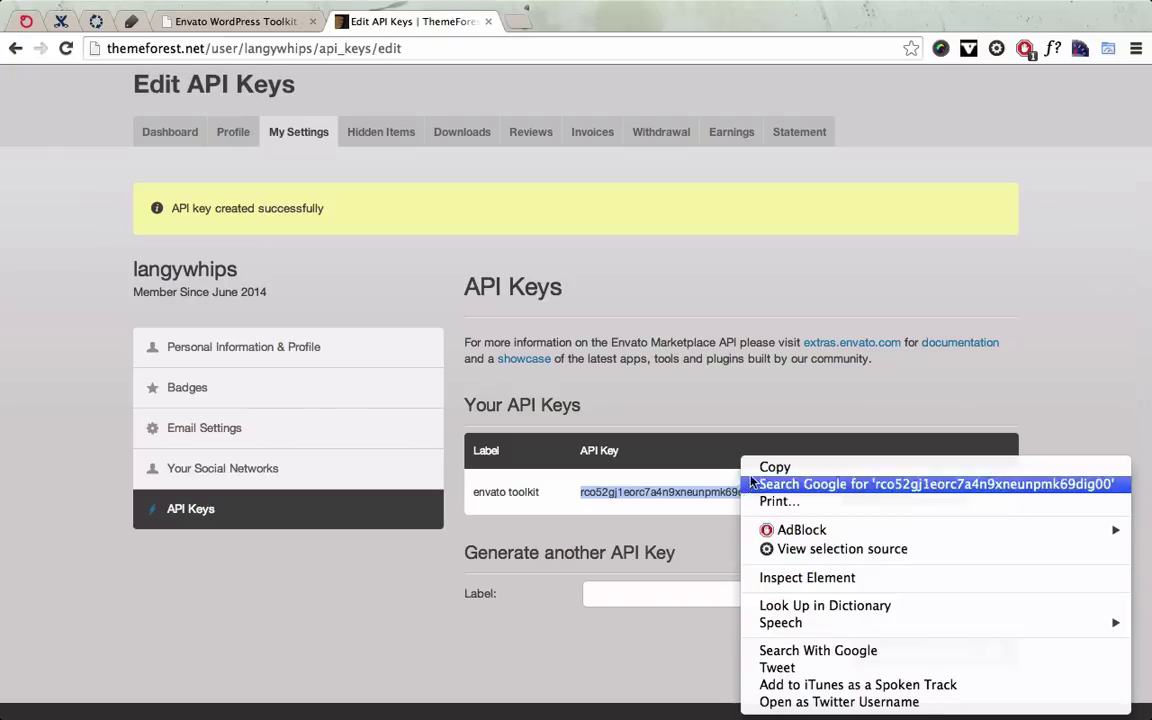
{"action": "left_click", "coordinate": [760, 468]}
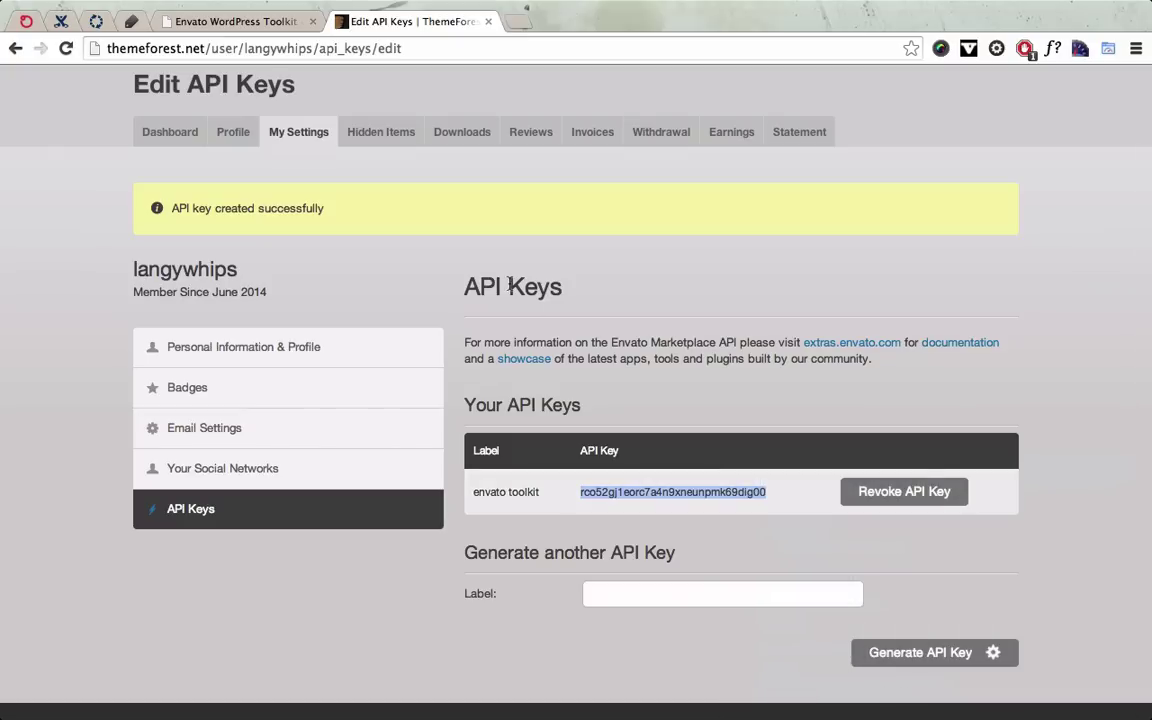
In Envato Toolkit, paste the secret API key, enter the marketplace username, and save settings.
{"action": "left_click", "coordinate": [278, 33]}
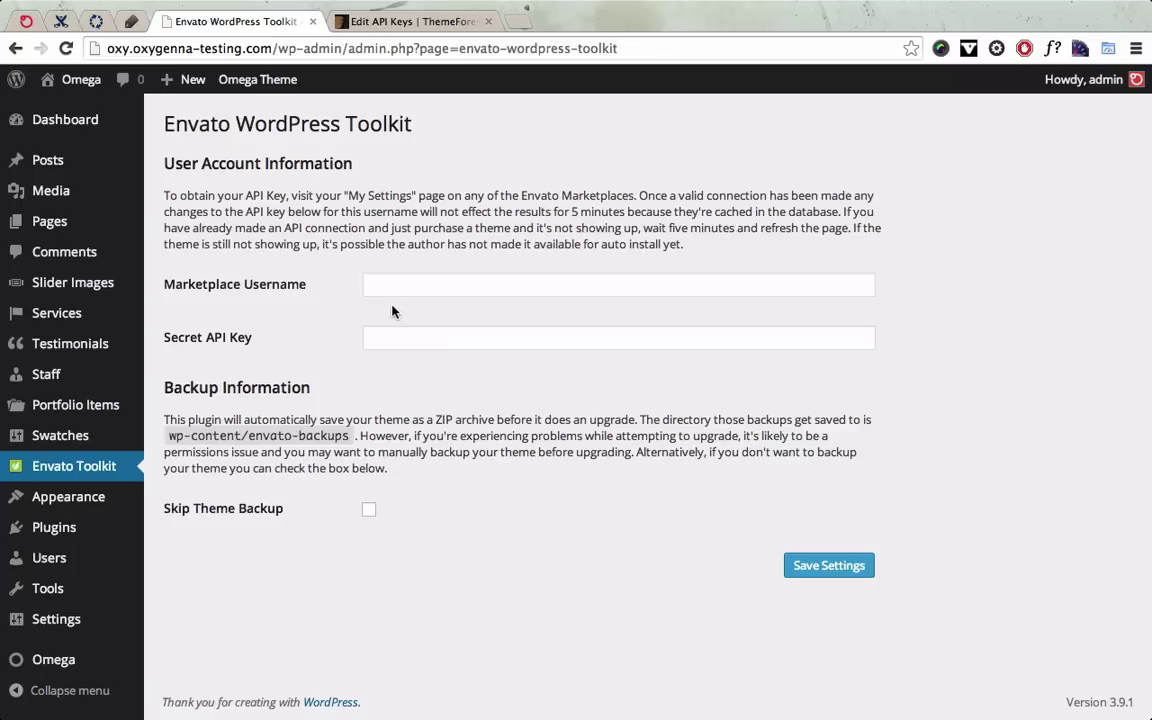
{"action": "left_click", "coordinate": [377, 337]}
{"action": "key", "text": "super+v"}
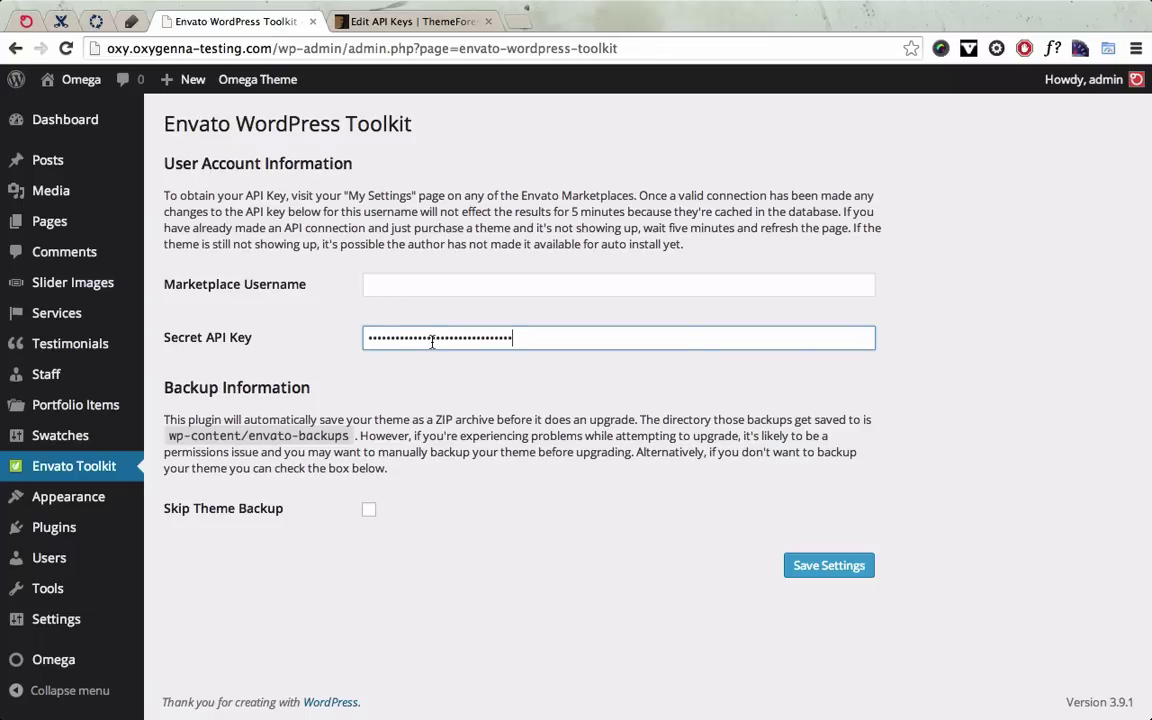
{"action": "left_click", "coordinate": [406, 287]}
{"action": "type", "text": "langywhips"}
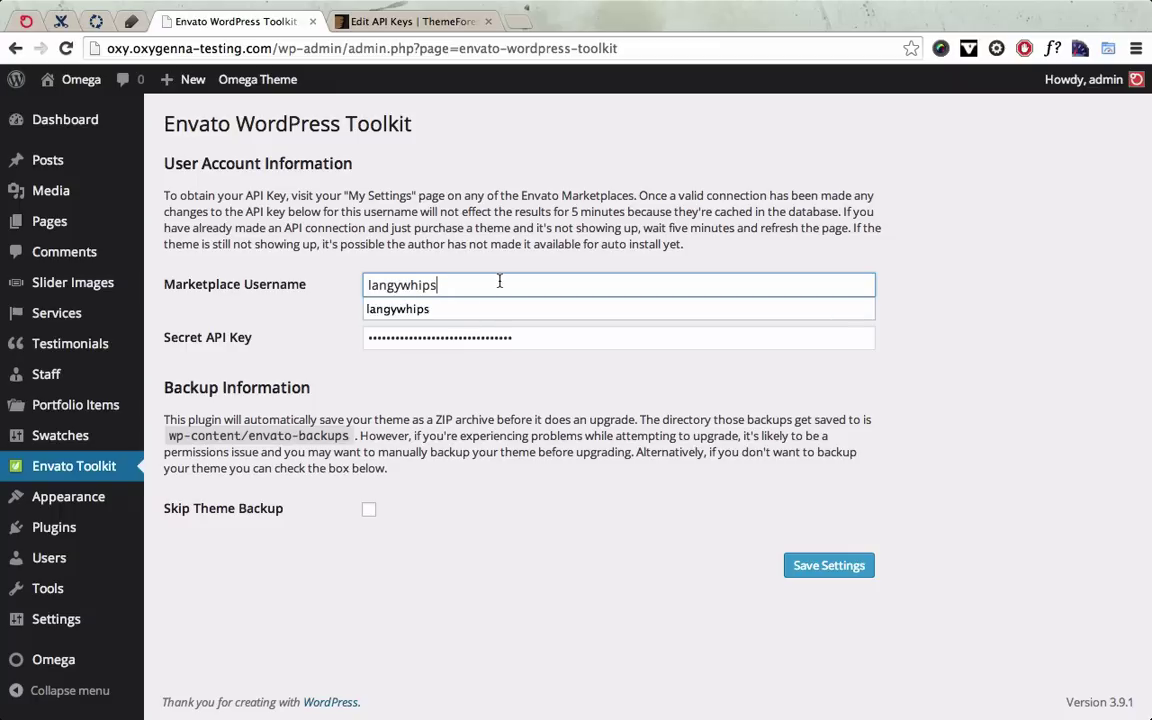
{"action": "left_click", "coordinate": [502, 249]}
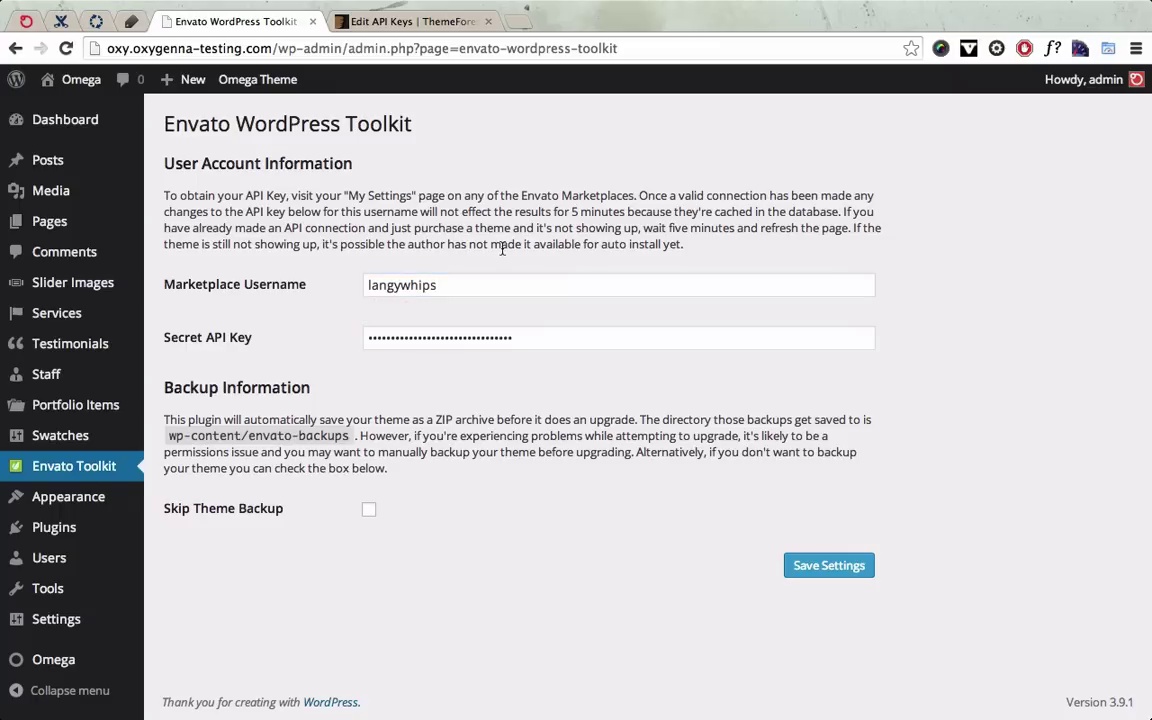
{"action": "left_click", "coordinate": [801, 564]}
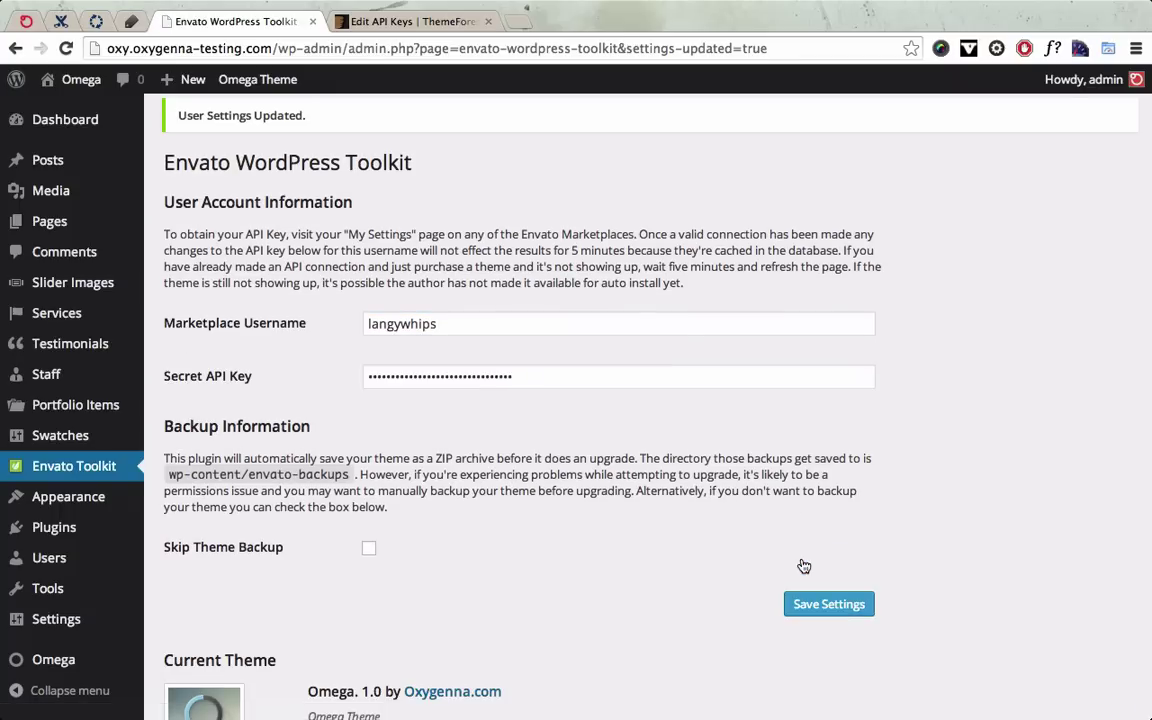
Scroll down to Current Theme, showing Omega 1.0 with version 1.2 available.
{"action": "scroll", "coordinate": [689, 429], "scroll_direction": "down", "scroll_amount": 3}
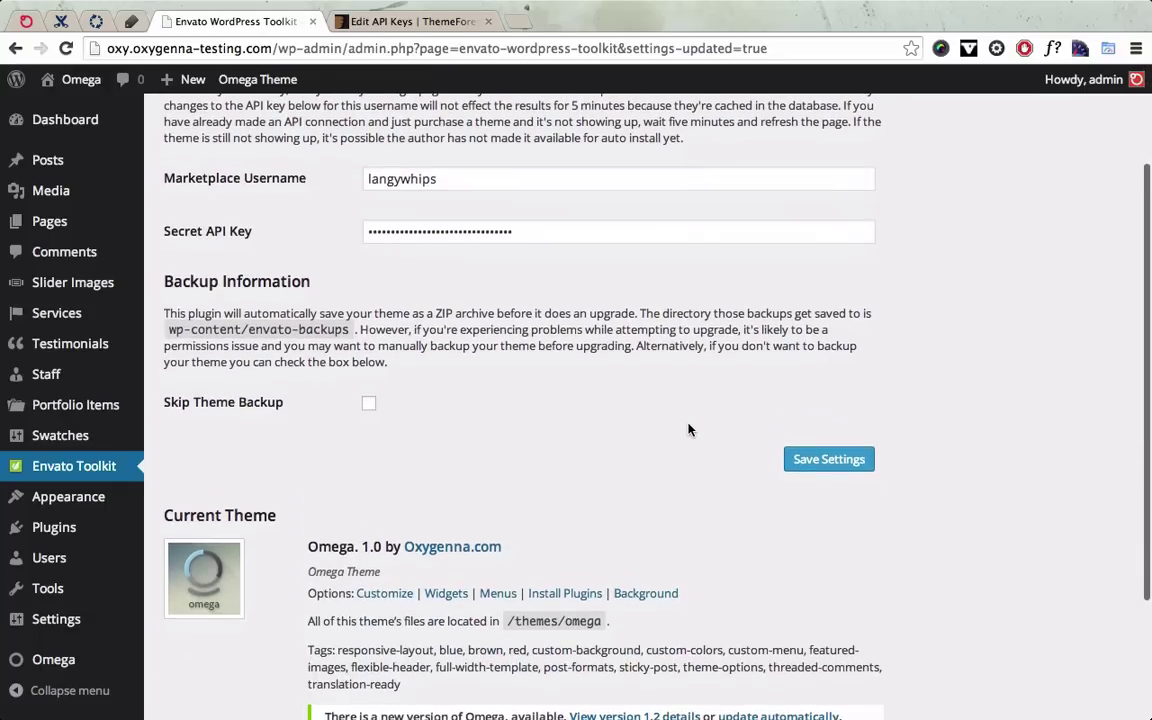
{"action": "scroll", "coordinate": [689, 429], "scroll_direction": "down", "scroll_amount": 3}
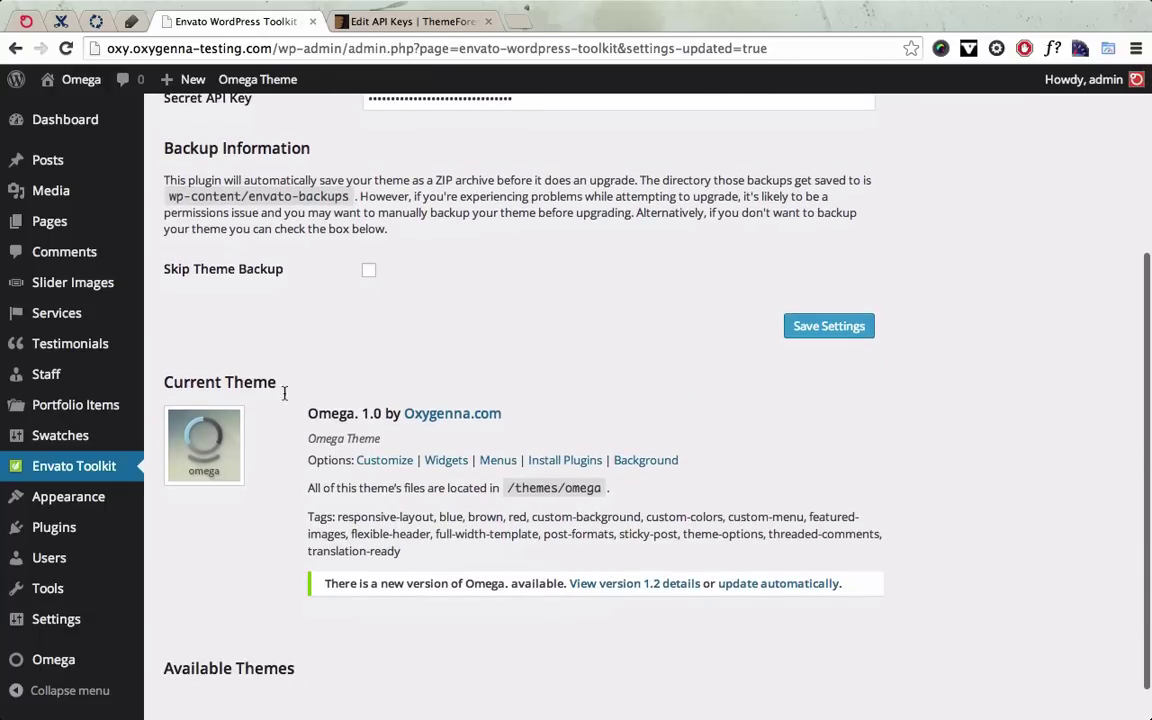
{"action": "scroll", "coordinate": [366, 413], "scroll_direction": "down", "scroll_amount": 1}
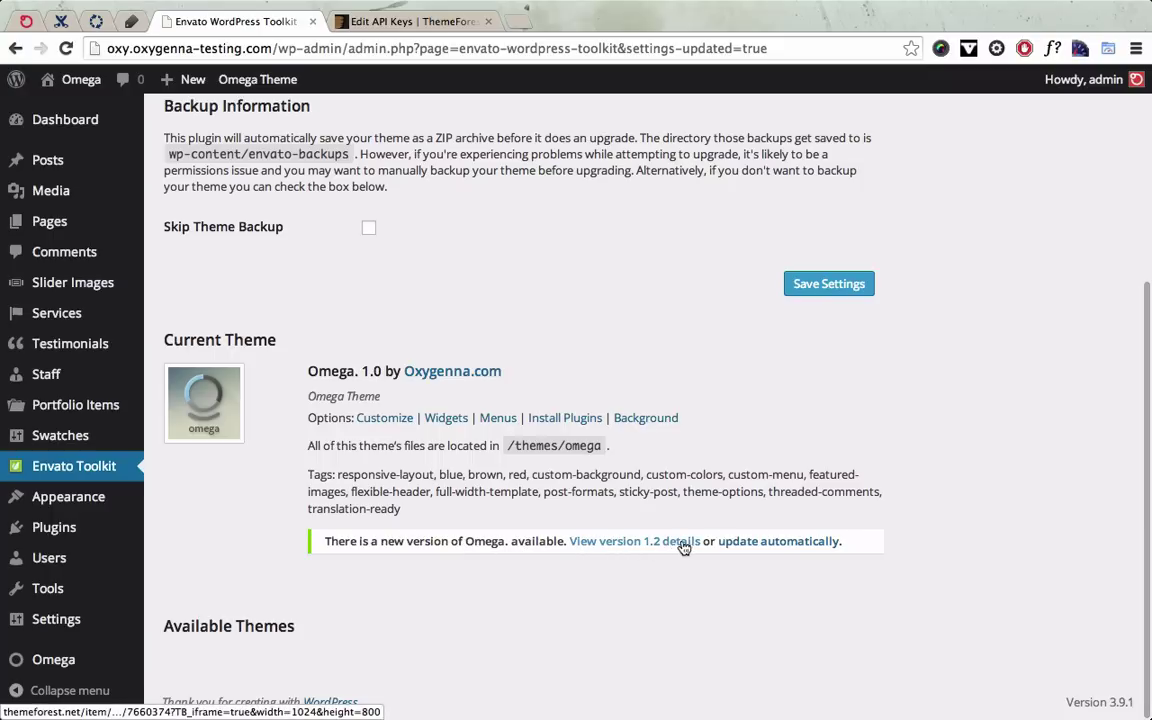
Automatically update Omega from 1.0 to 1.2, accepting loss of customizations, then return to the Envato Toolkit.
{"action": "left_click", "coordinate": [778, 547]}
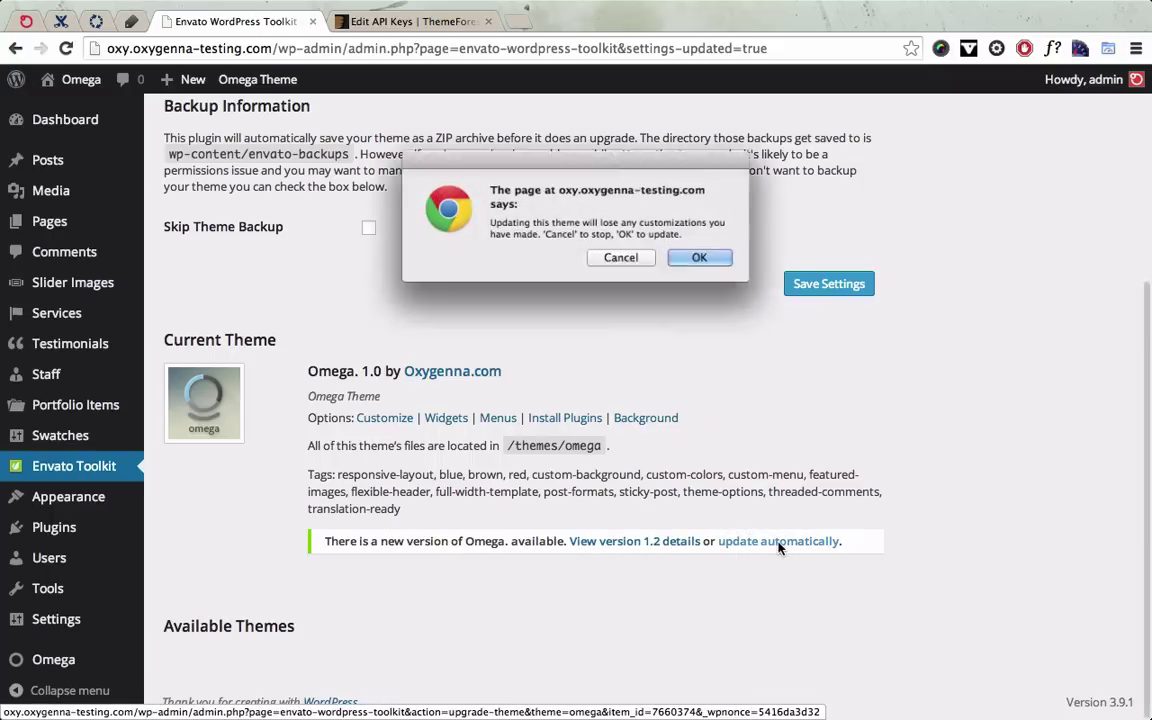
{"action": "left_click", "coordinate": [710, 262]}
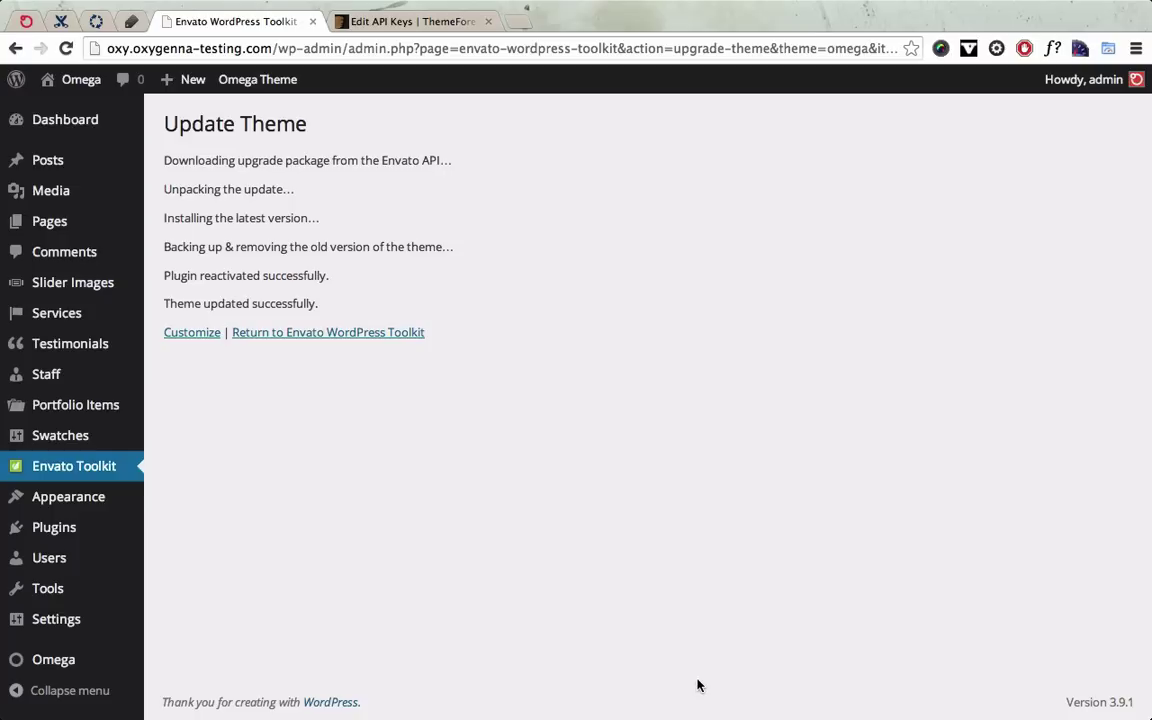
{"action": "left_click", "coordinate": [302, 334]}
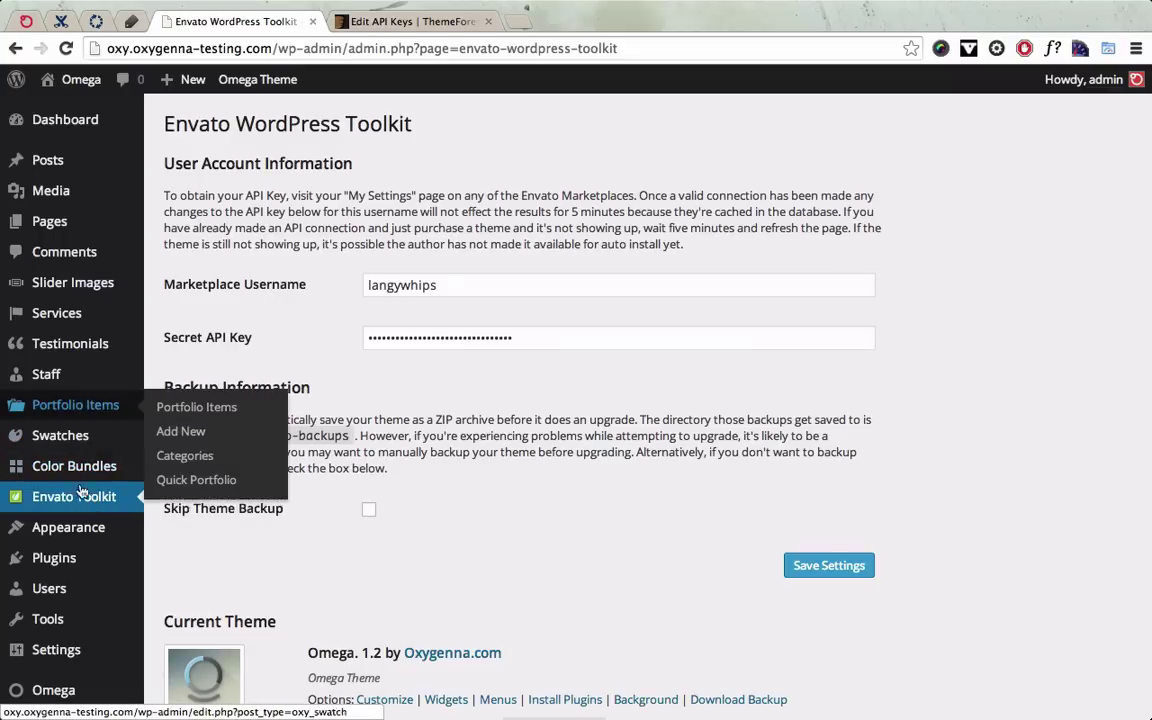
Check the Omega theme details on the Themes page to confirm version 1.2.
{"action": "mouse_move", "coordinate": [85, 558]}
{"action": "mouse_move", "coordinate": [80, 527]}
{"action": "left_click", "coordinate": [172, 531]}
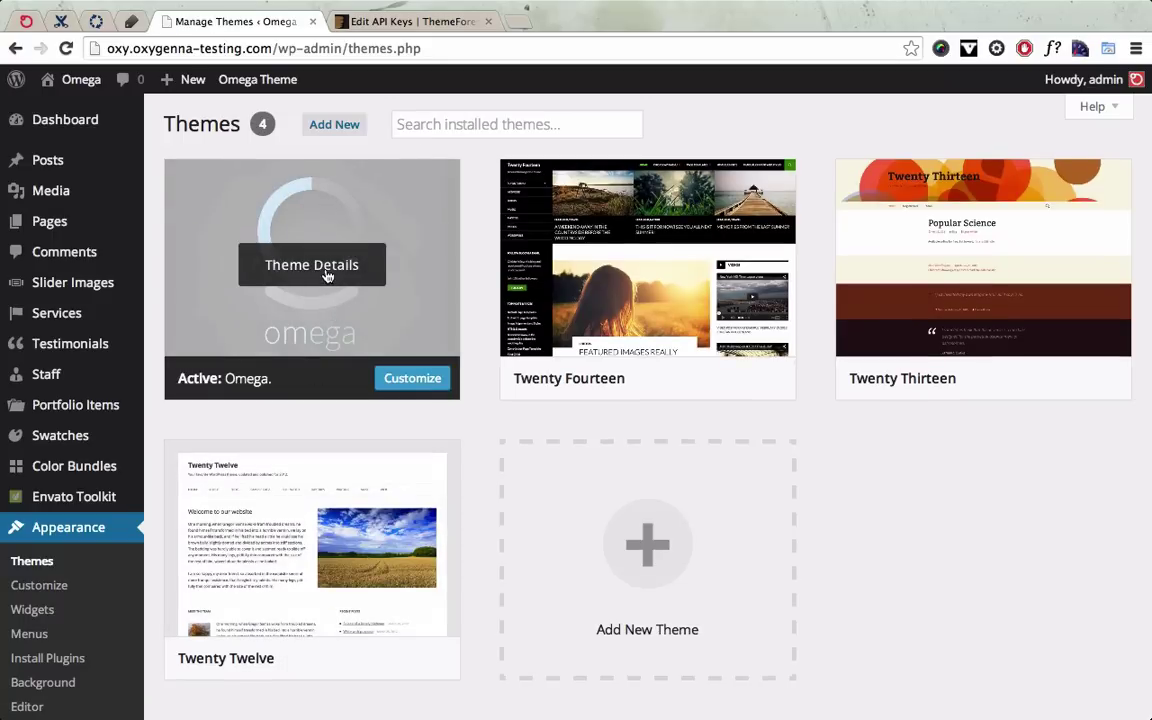
{"action": "left_click", "coordinate": [326, 274]}
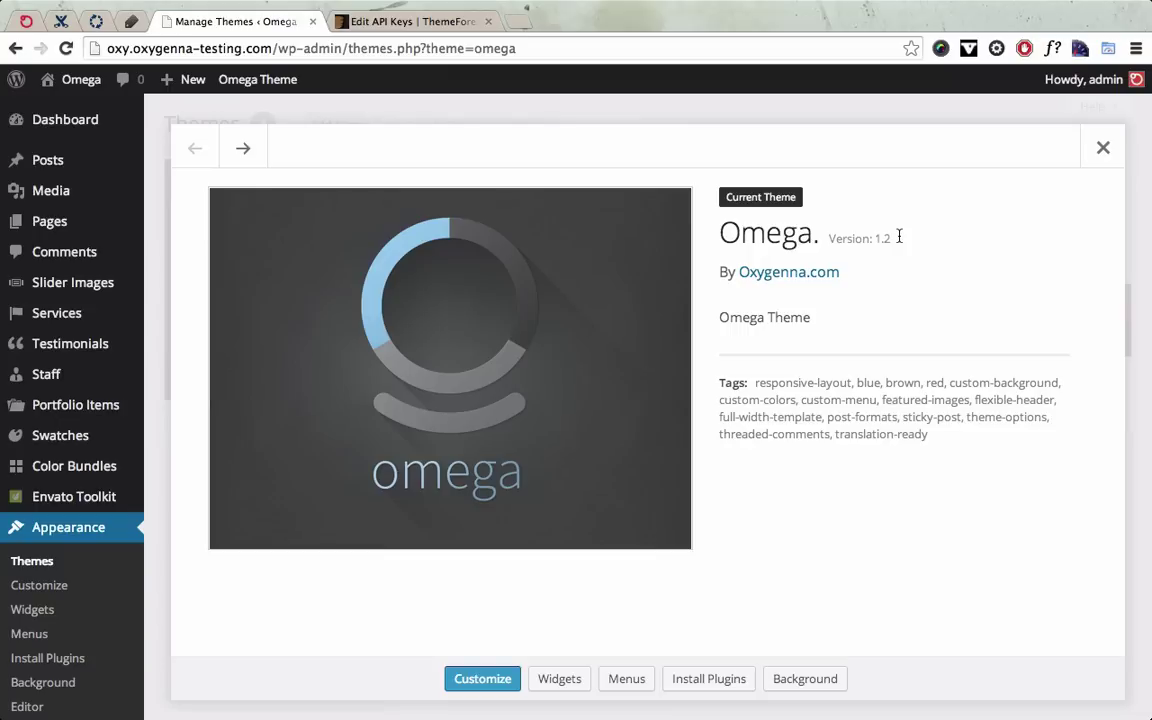
{"action": "left_click", "coordinate": [1103, 147]}
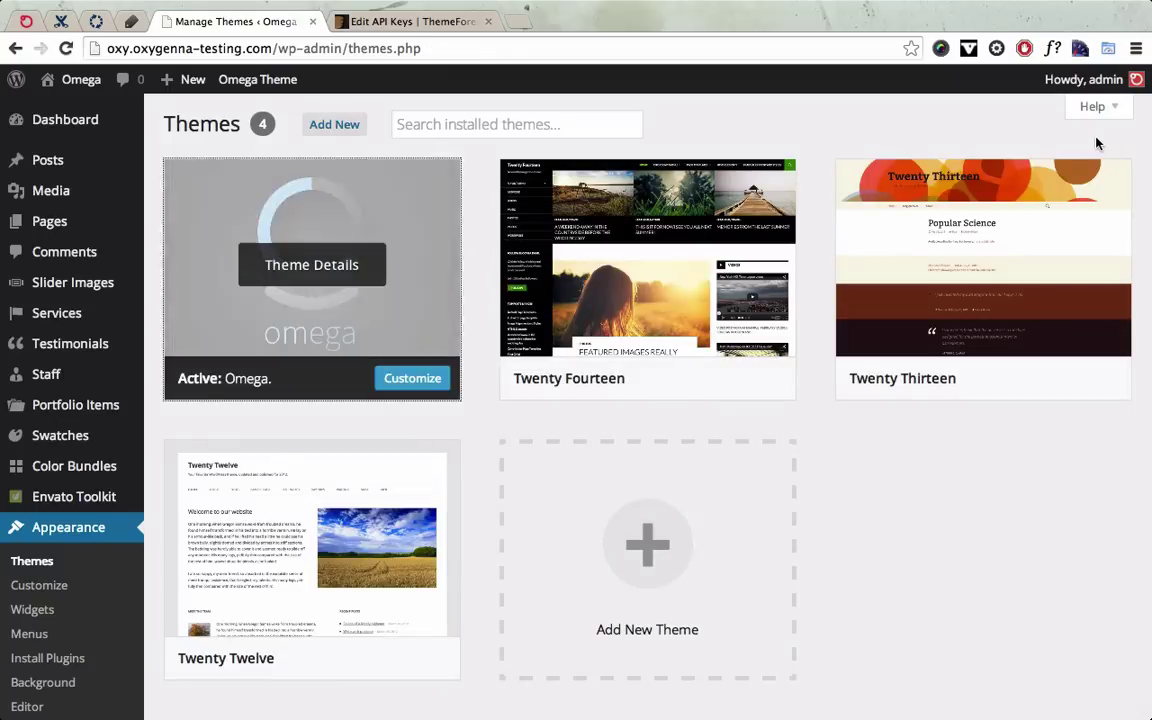